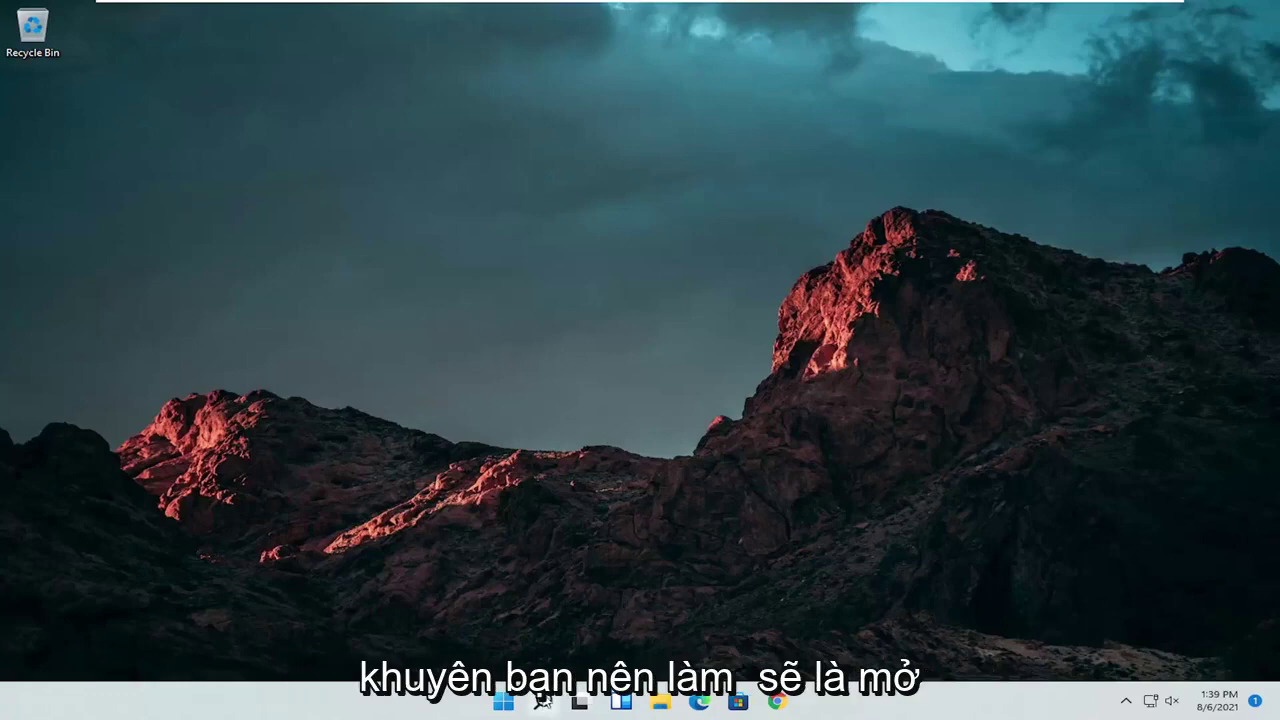
Step: Open Control Panel by searching 'control panel' from Start
left_click(542, 701)
type("cont")
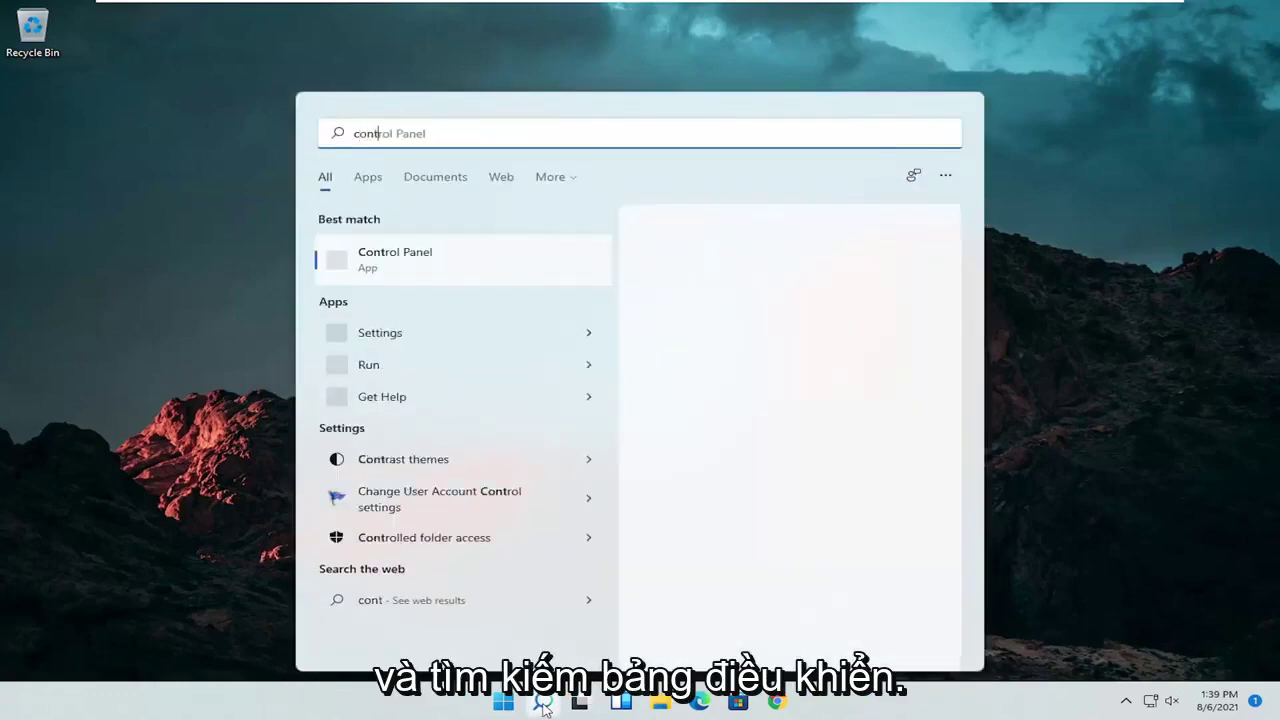
type("rol panel")
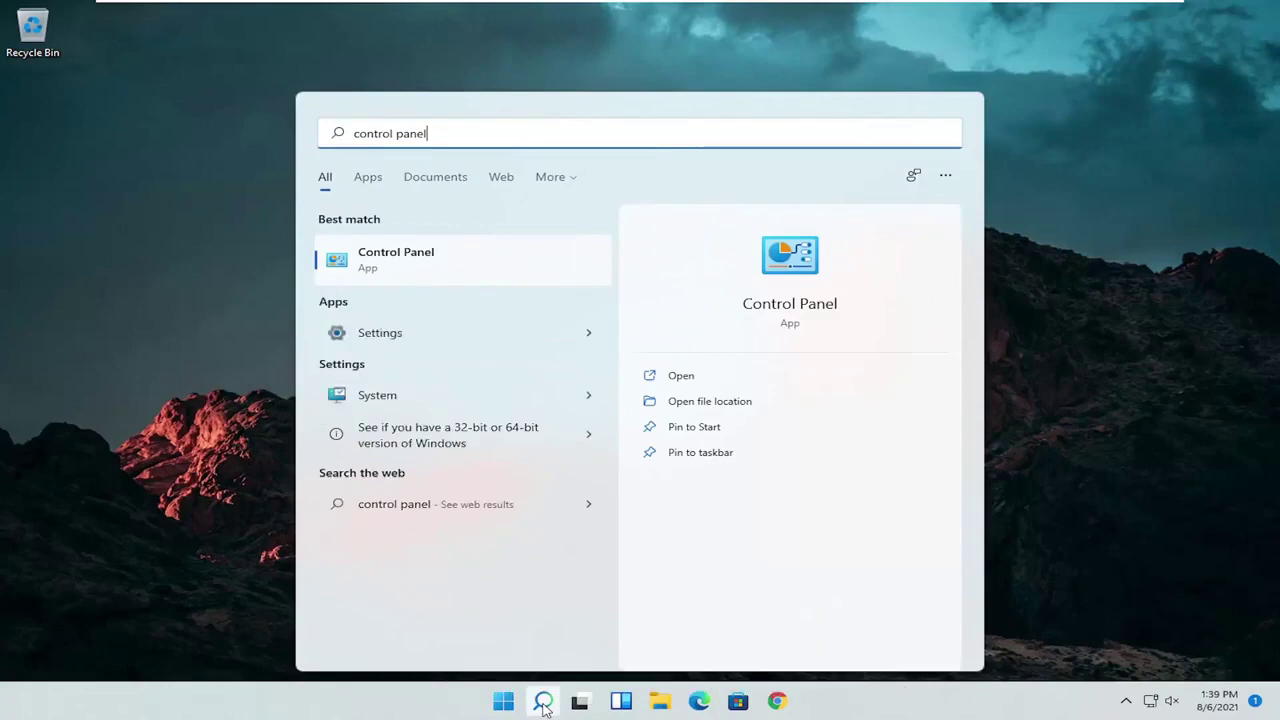
left_click(439, 258)
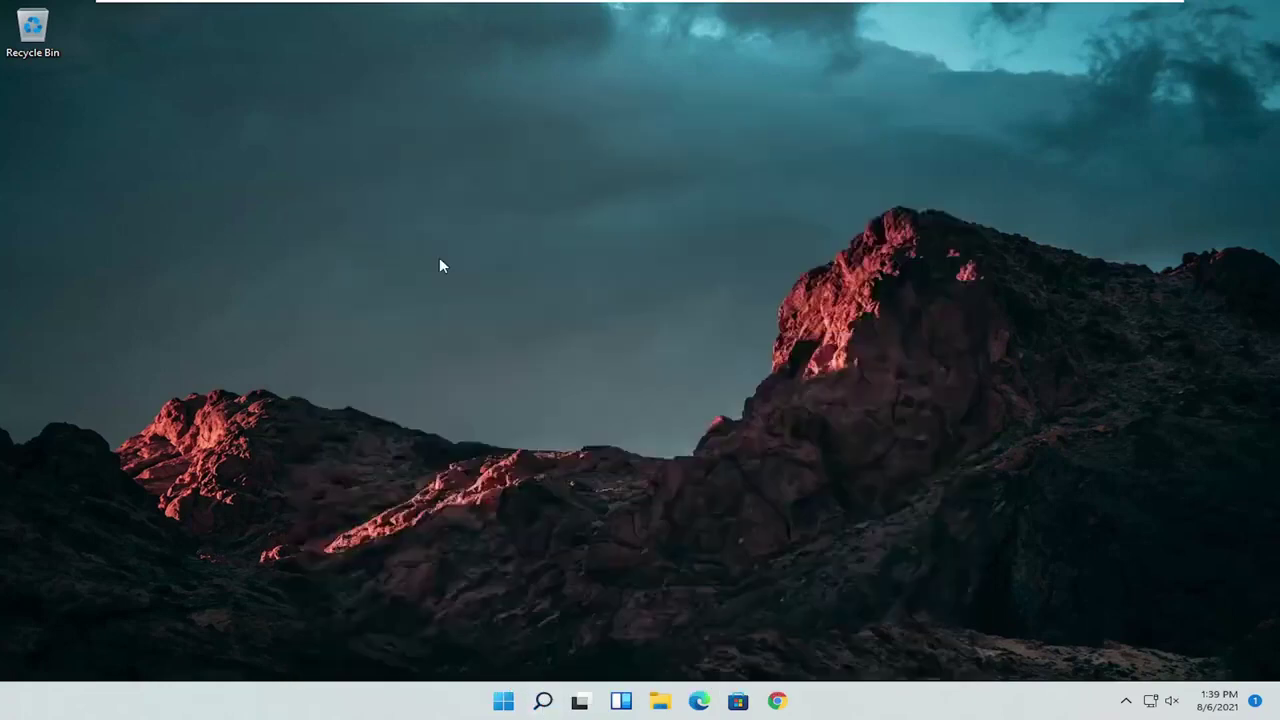
Step: Set View by to Large icons and open Mouse Properties, centred on screen
left_click(908, 203)
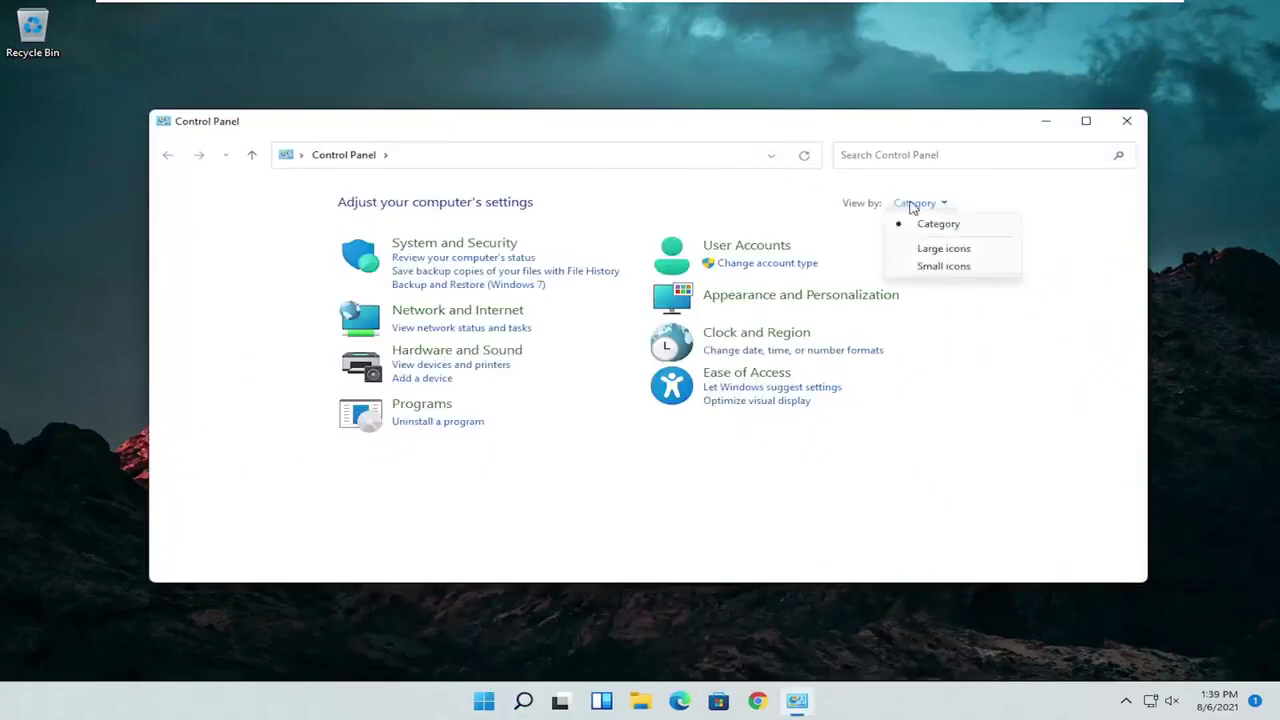
left_click(940, 248)
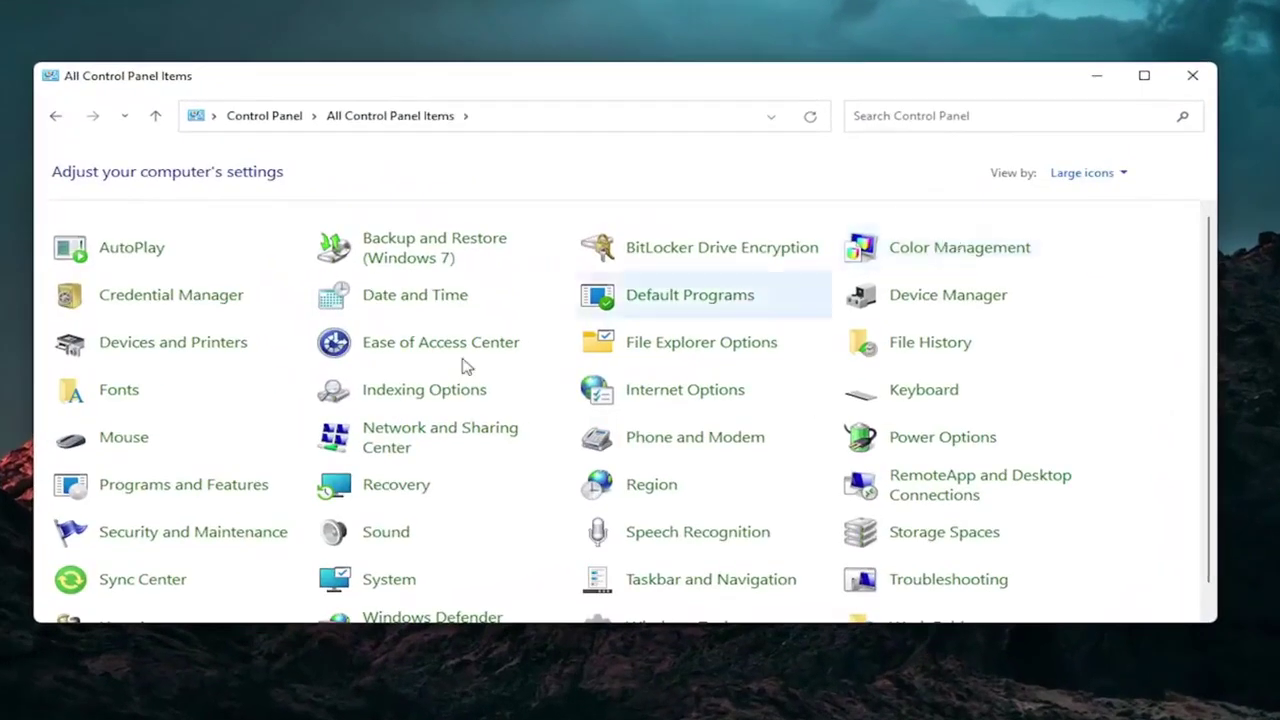
left_click(124, 448)
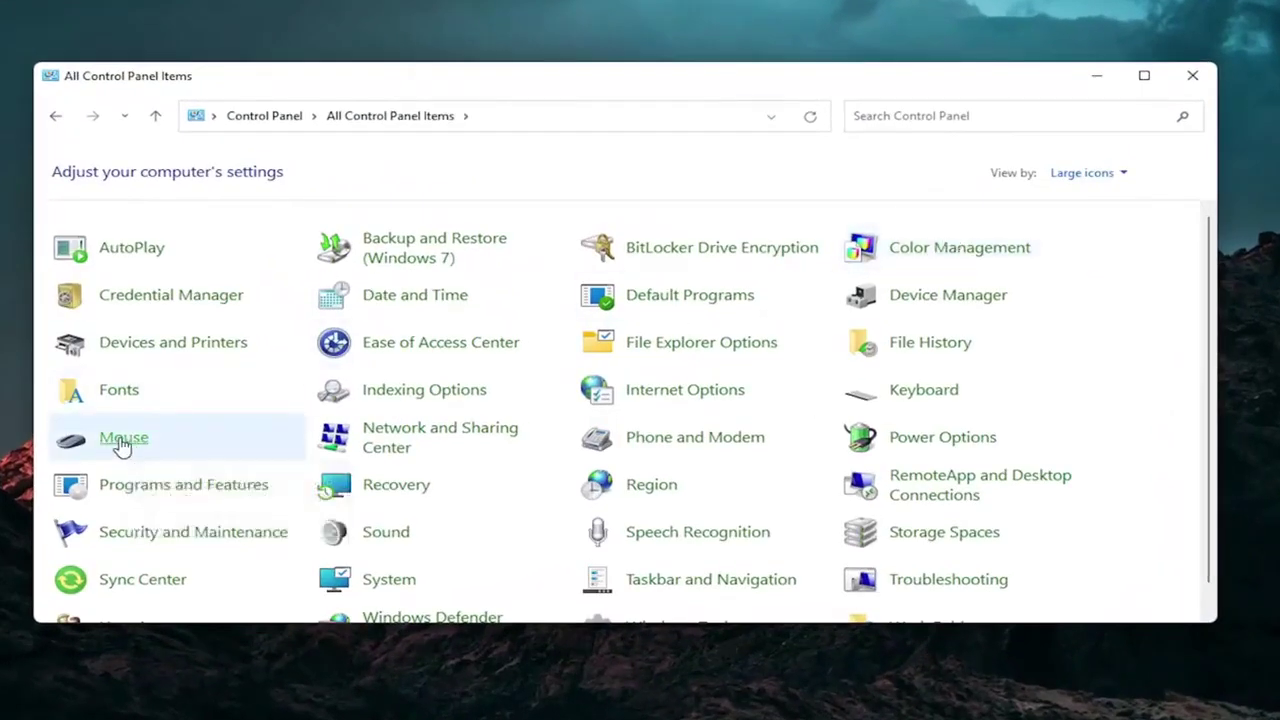
left_click_drag(259, 100, 670, 132)
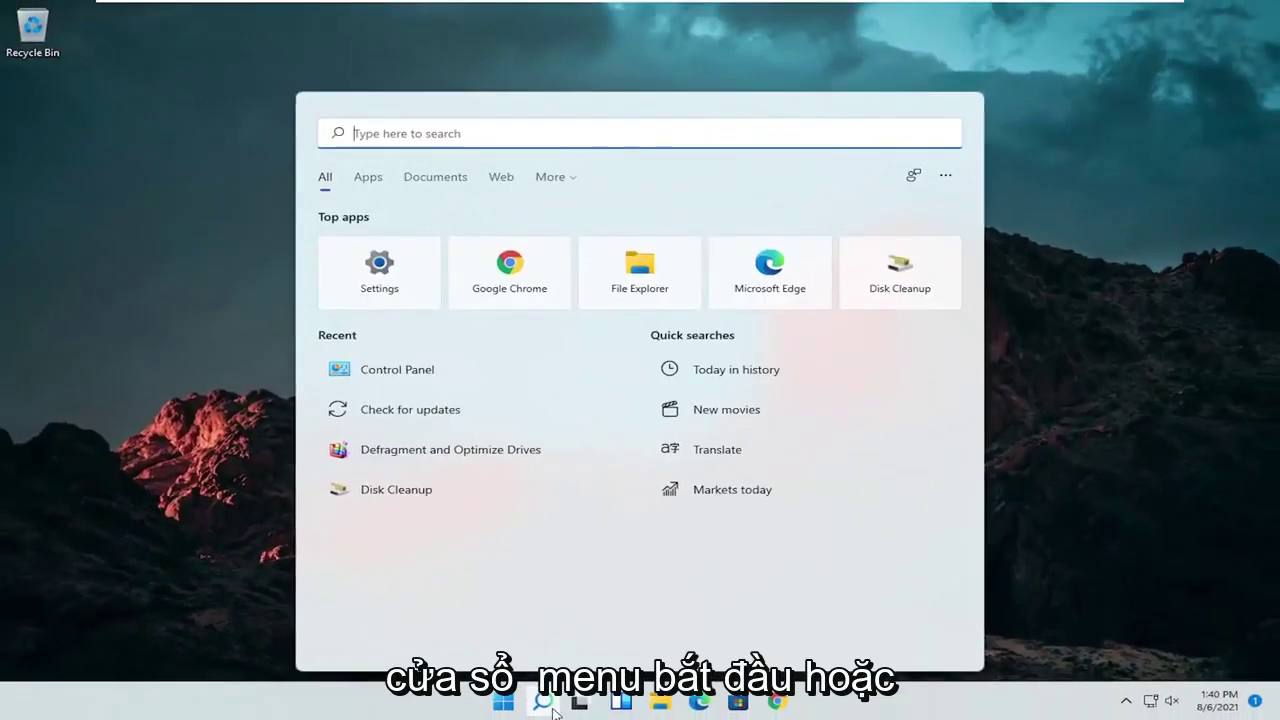
Step: Open Device Manager, expand Mice and other pointing devices, and right-click HID-compliant mouse
type("dev")
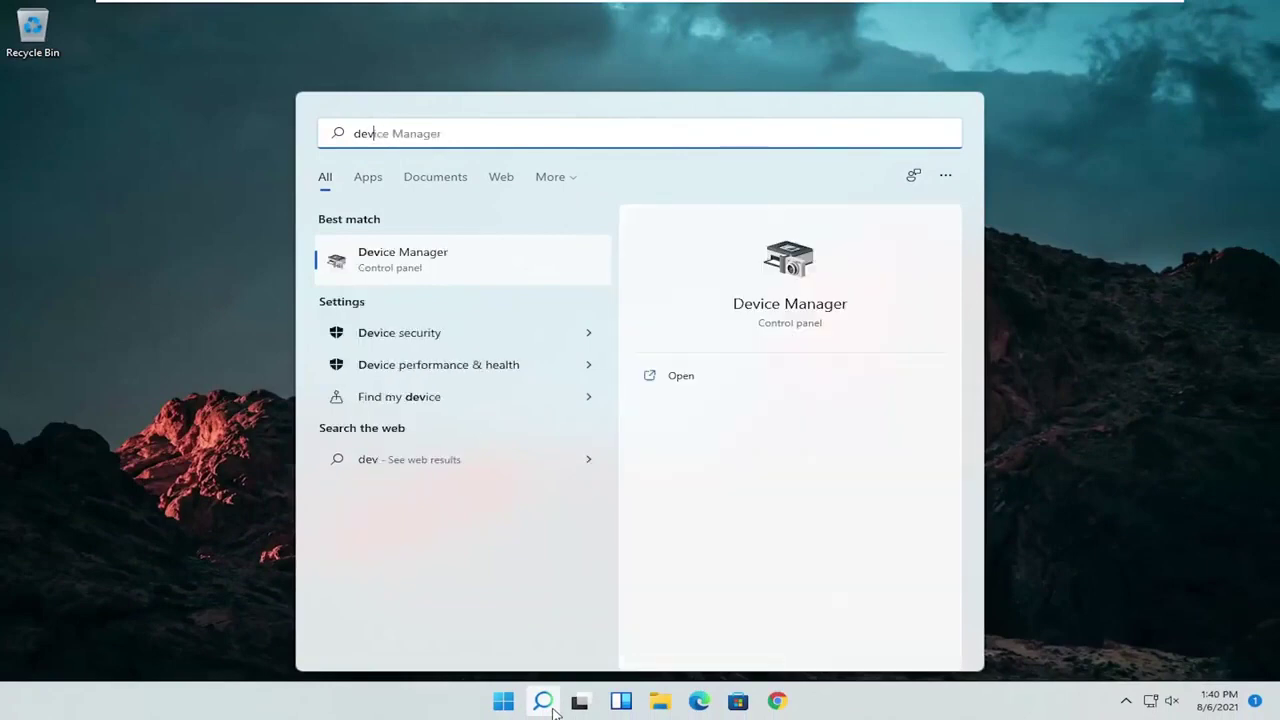
type("ice manager")
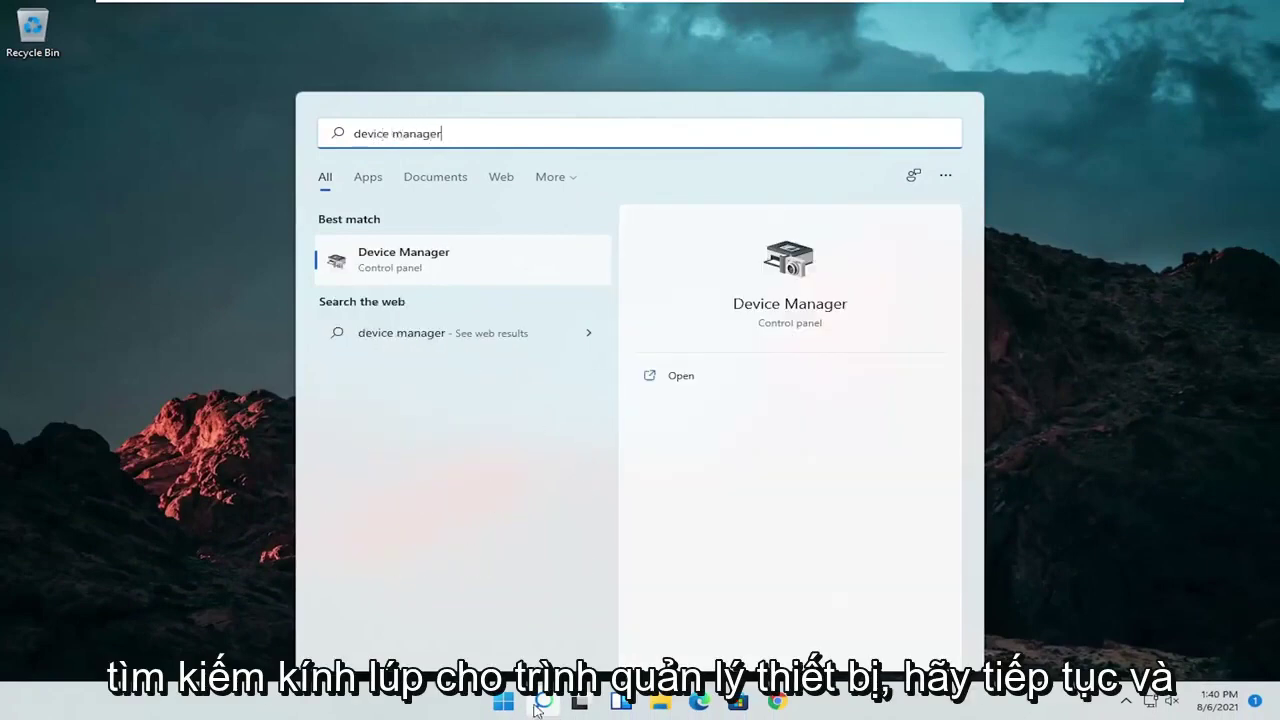
left_click(397, 260)
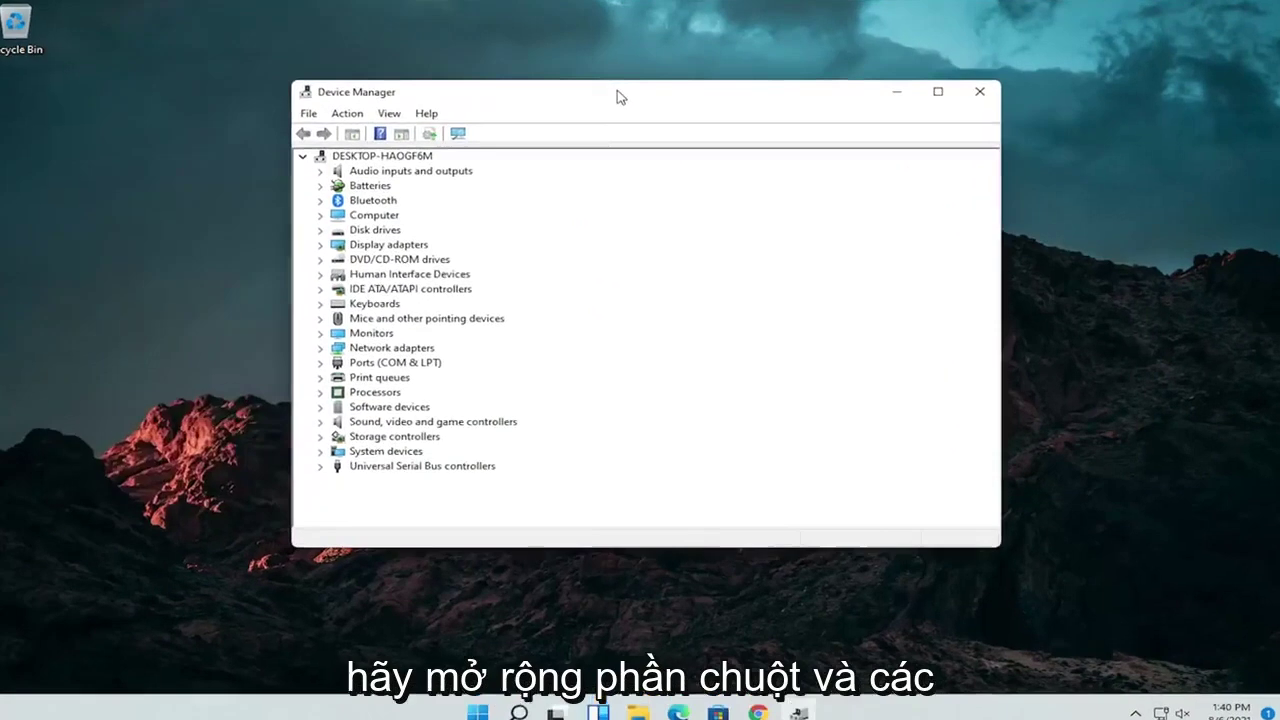
double_click(354, 352)
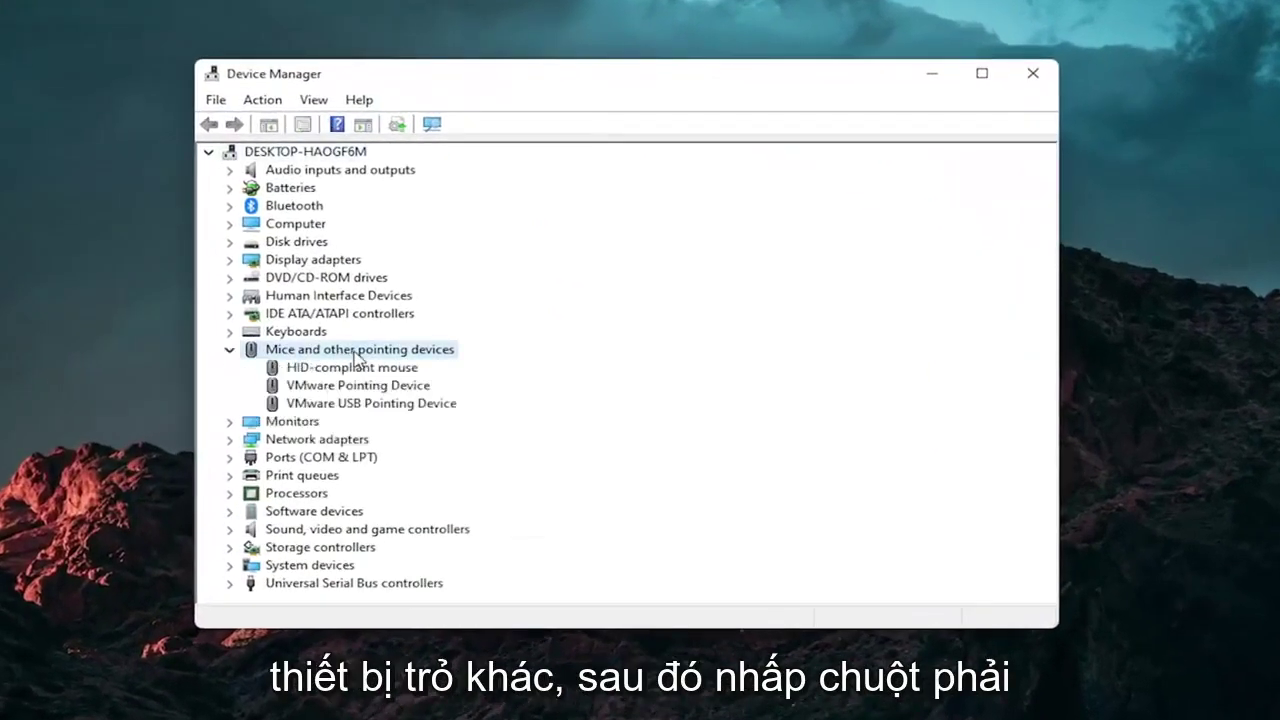
left_click(354, 368)
right_click(356, 369)
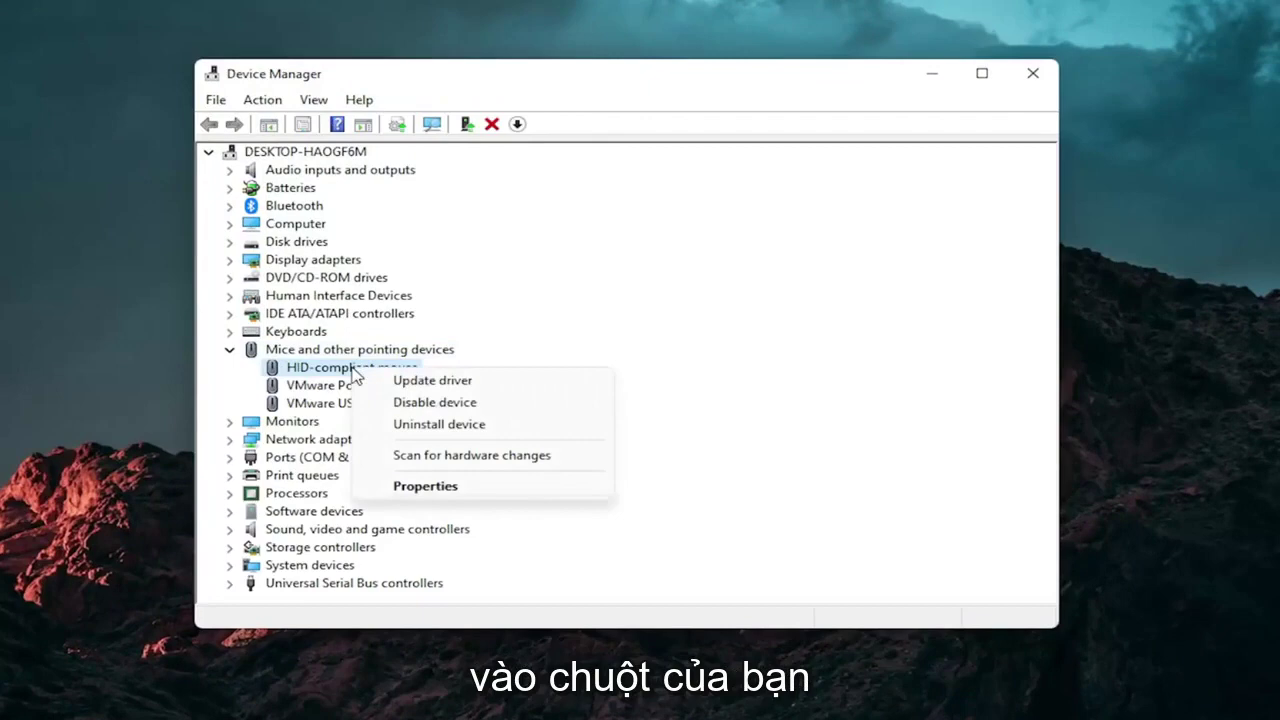
Step: Reinstall the HID-compliant mouse driver via Browse my computer › Let me pick from a list
left_click(466, 384)
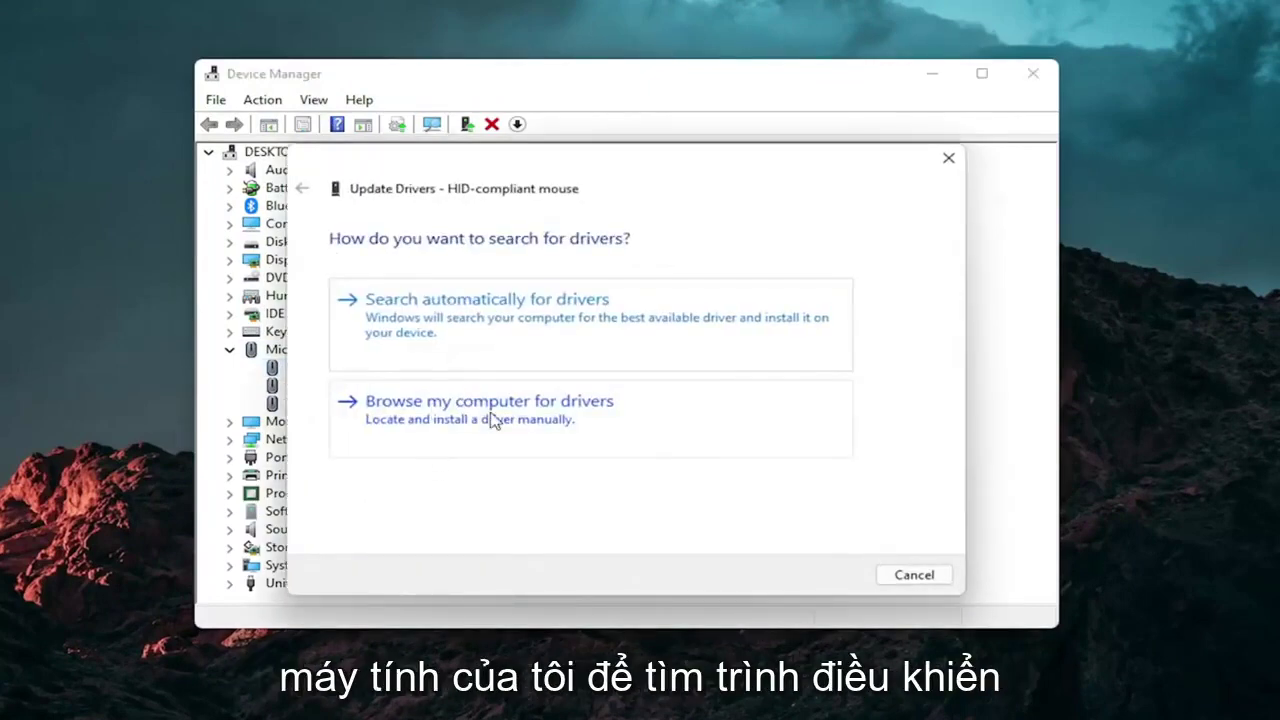
left_click(491, 417)
left_click(432, 462)
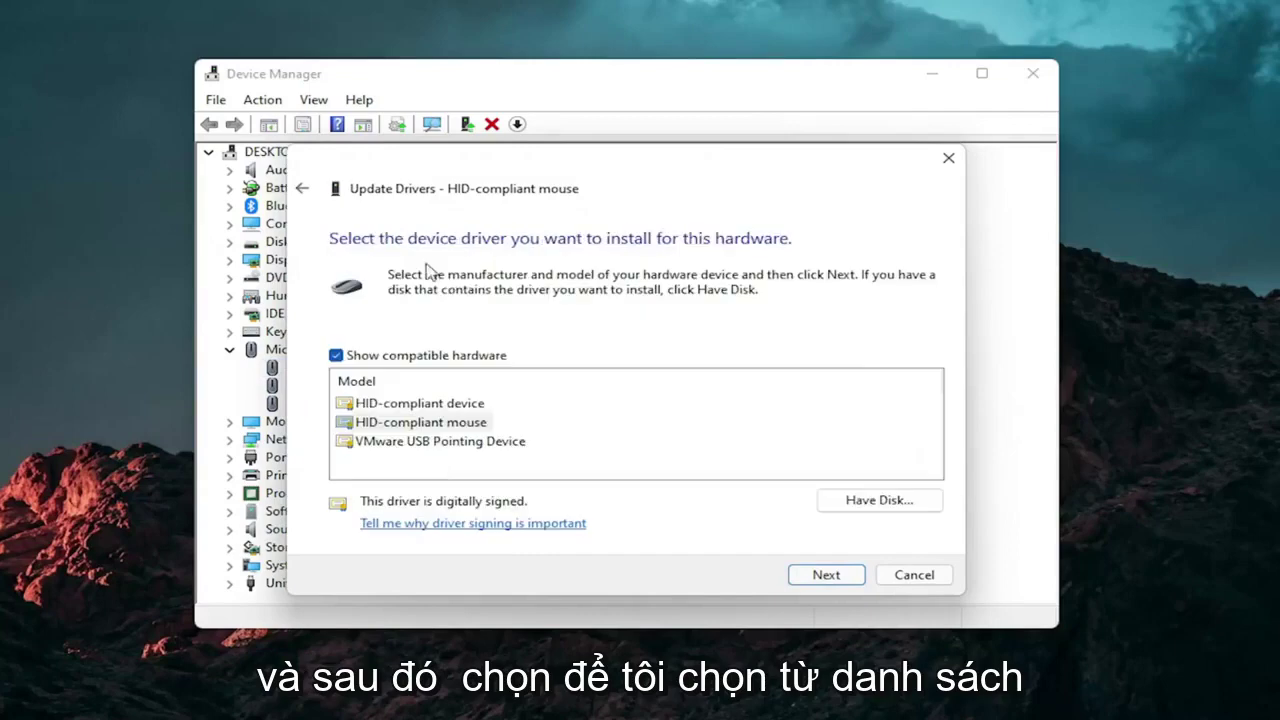
left_click(302, 188)
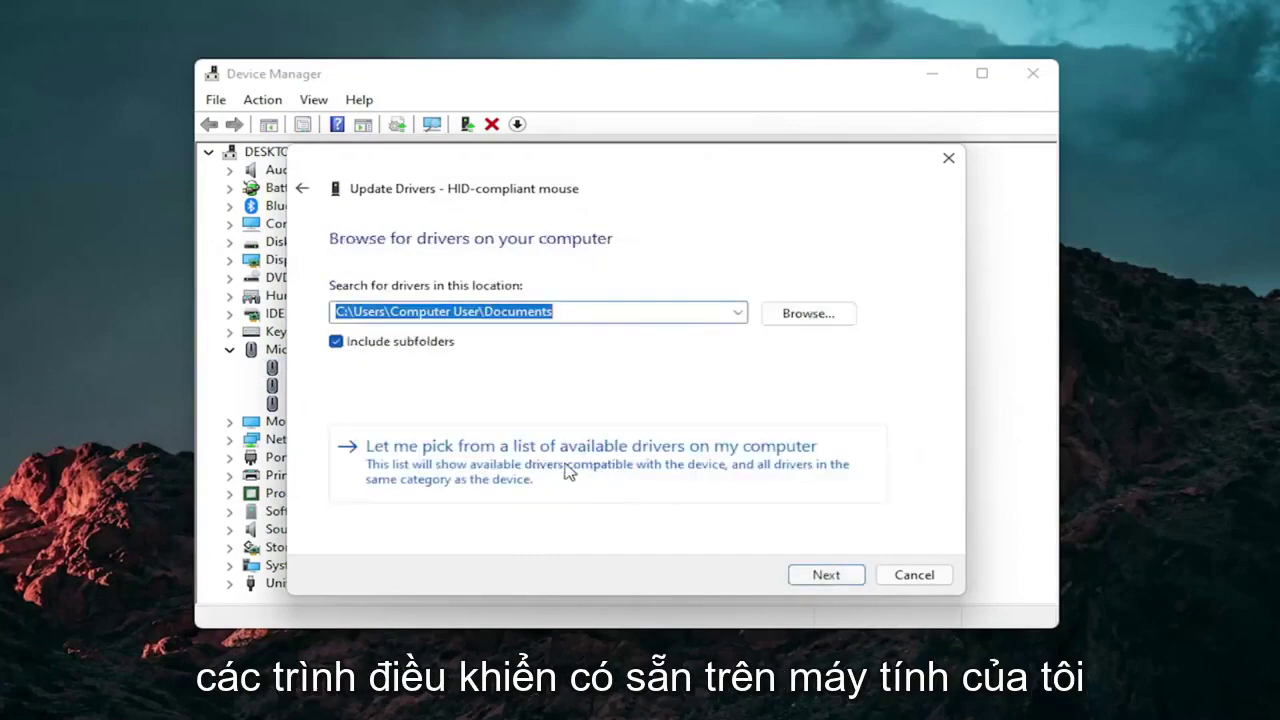
left_click(578, 465)
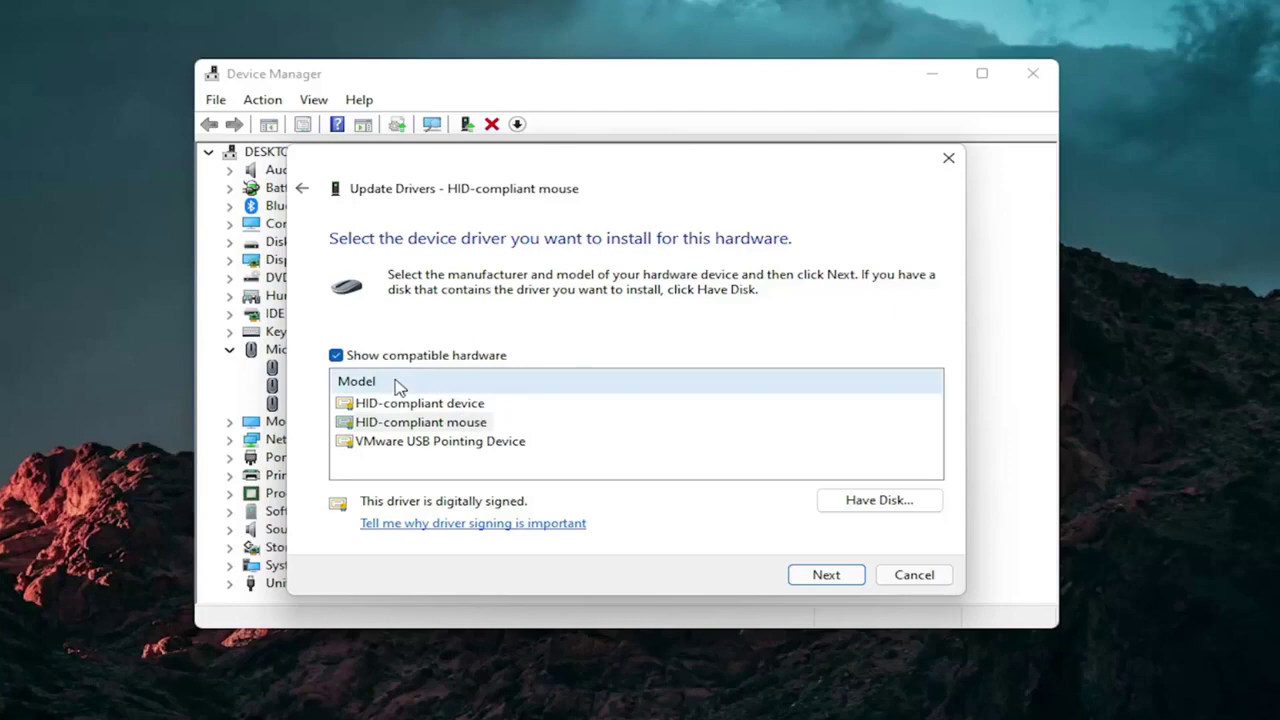
left_click(850, 577)
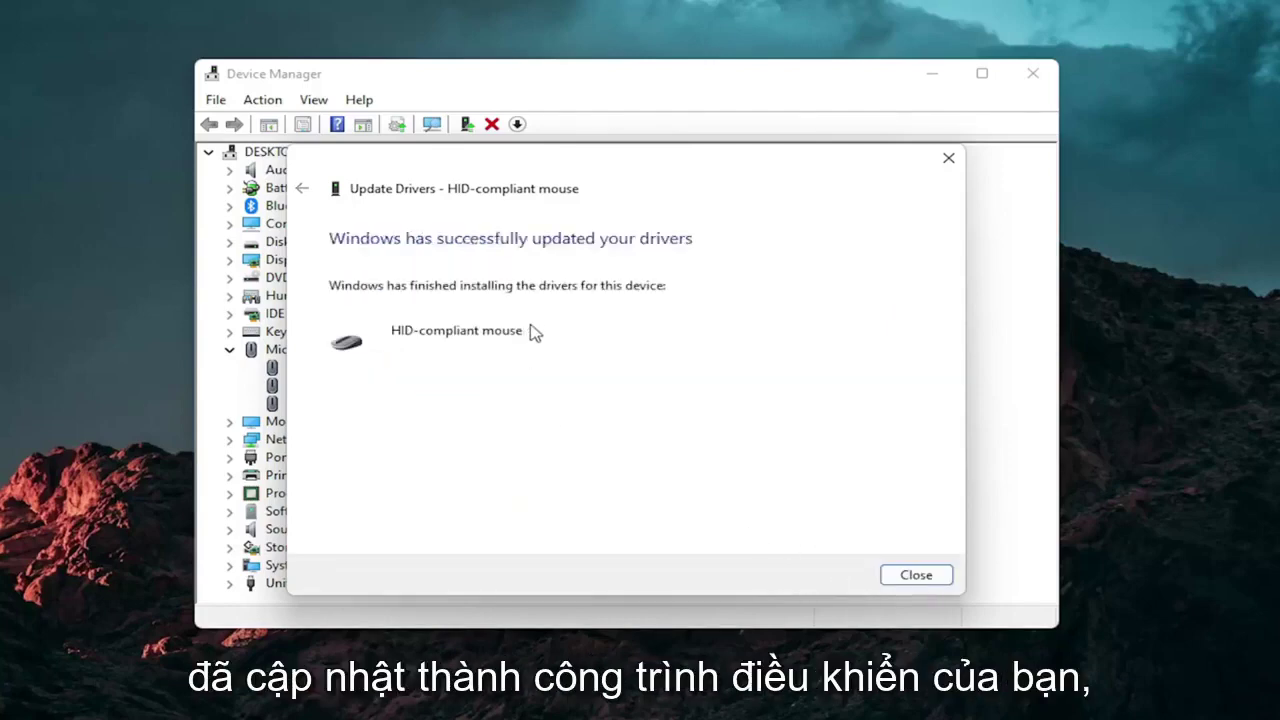
Step: Dismiss the update success message, collapse Mice, and close Device Manager
left_click(896, 571)
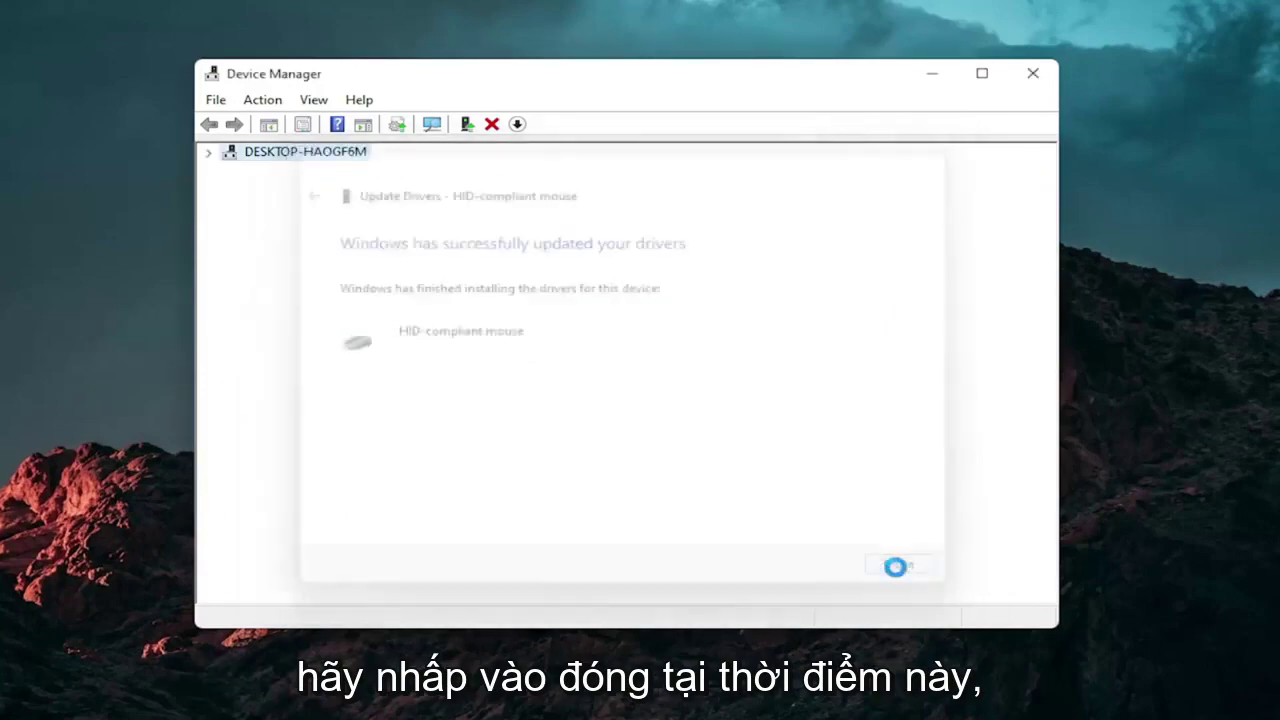
left_click(227, 345)
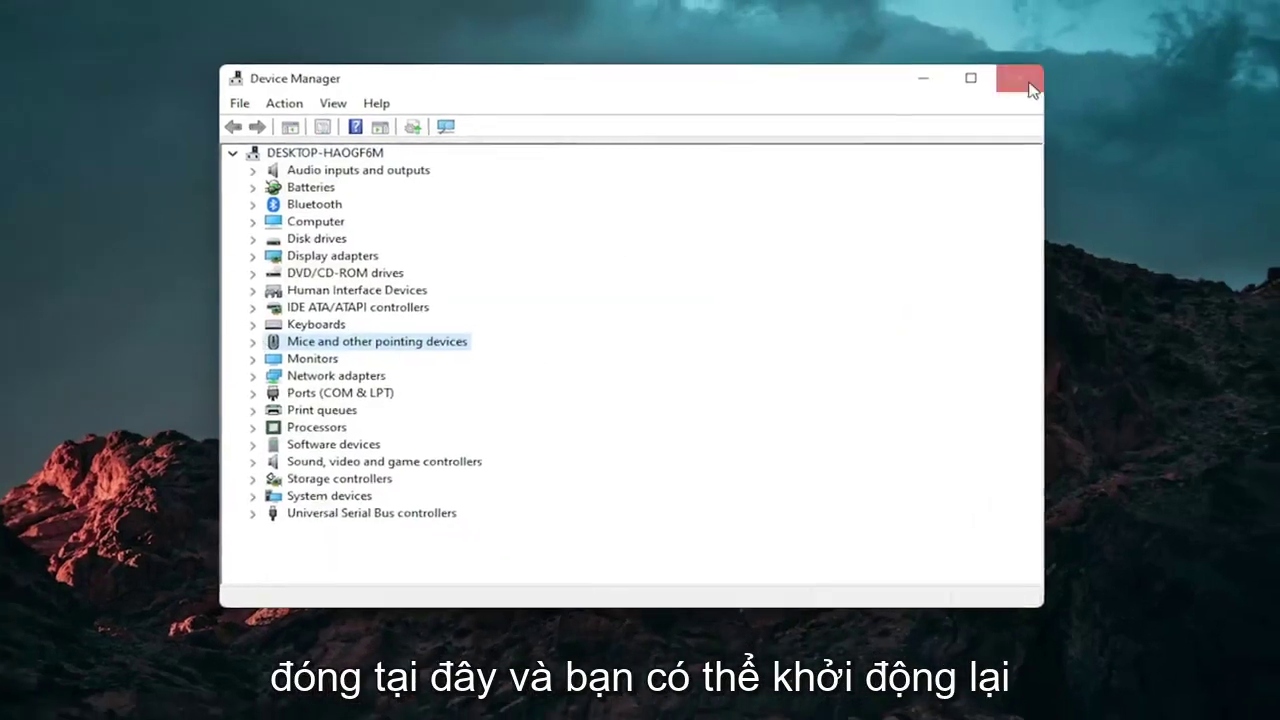
left_click(1031, 88)
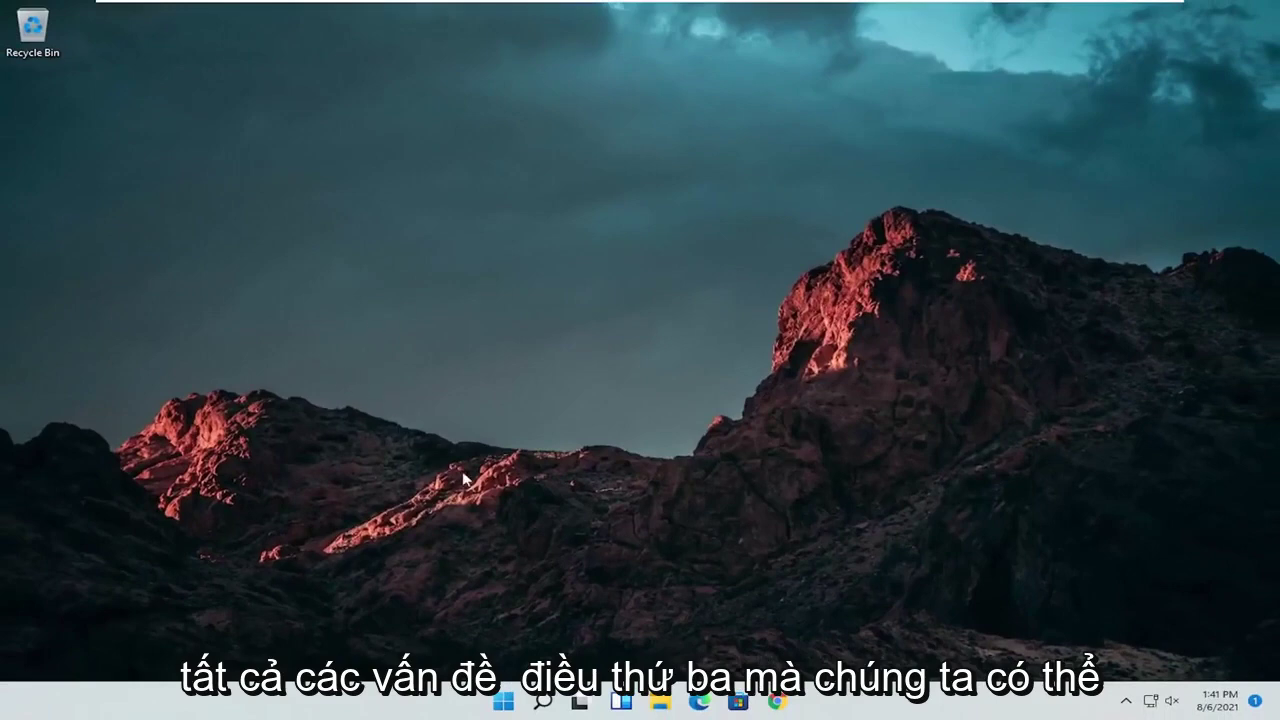
Step: Open Troubleshoot › Other troubleshooters in Settings and scroll down to Keyboard
left_click(545, 701)
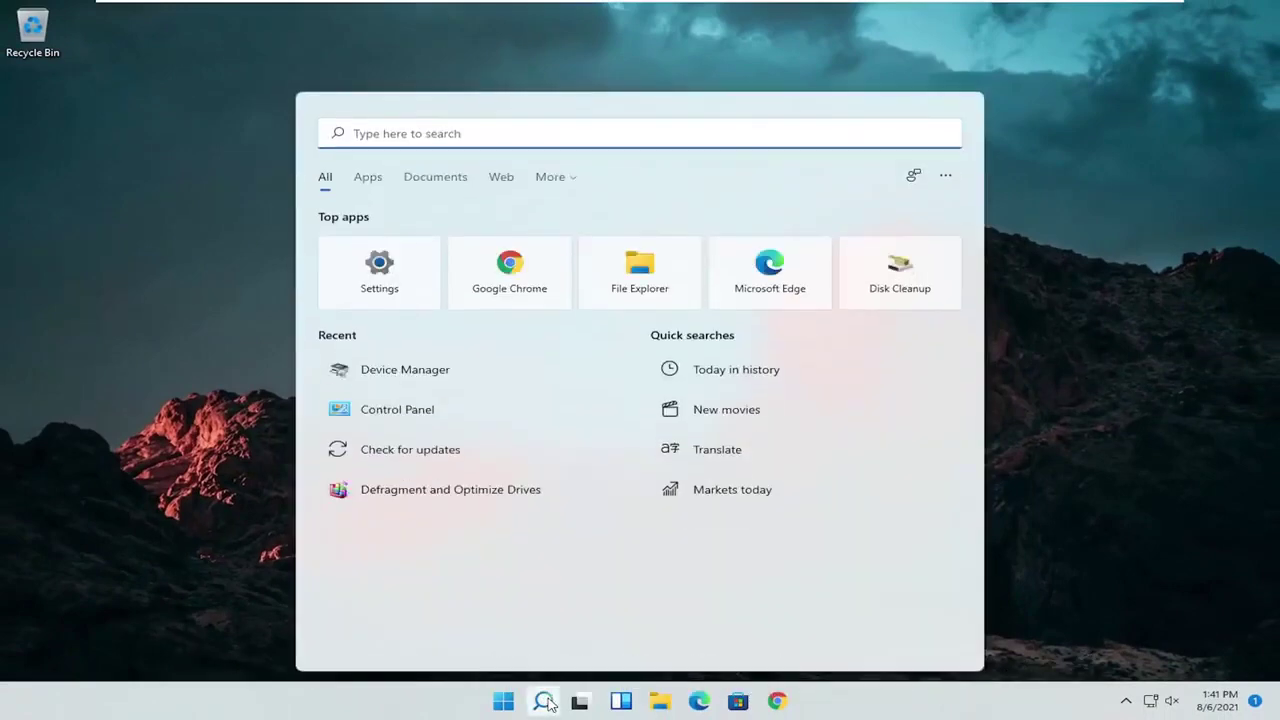
type("trouble")
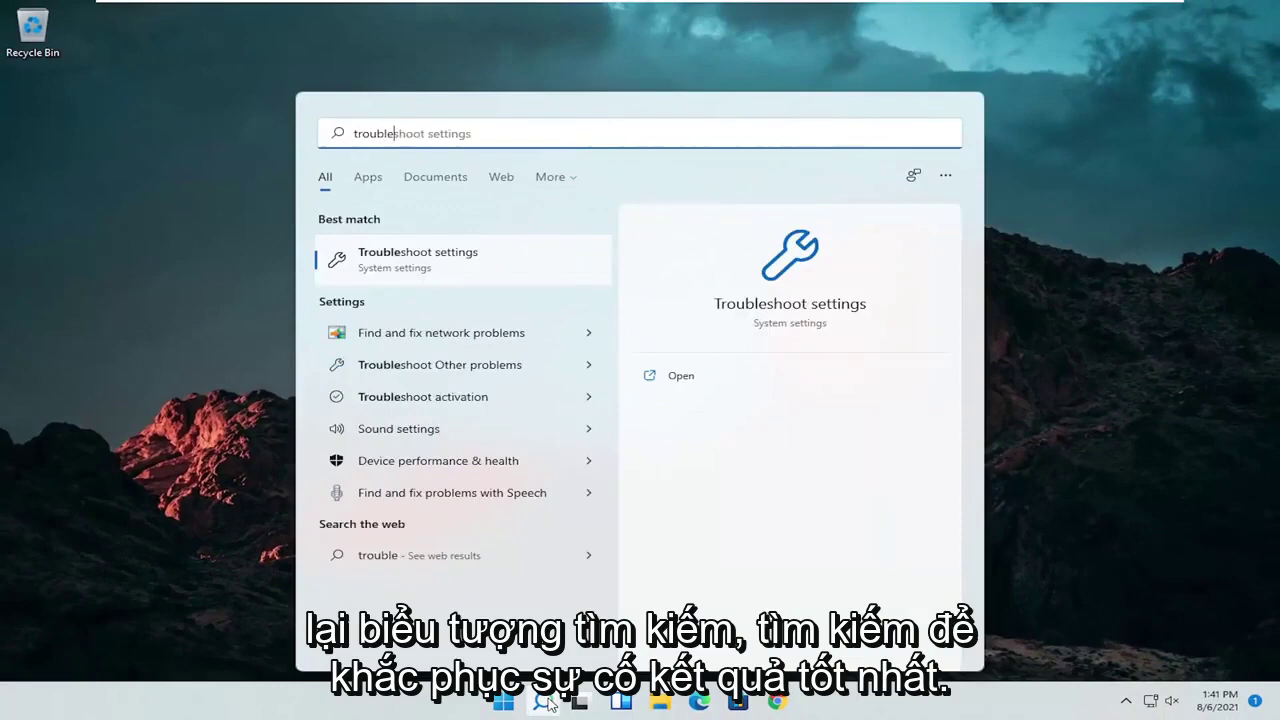
type("shoot")
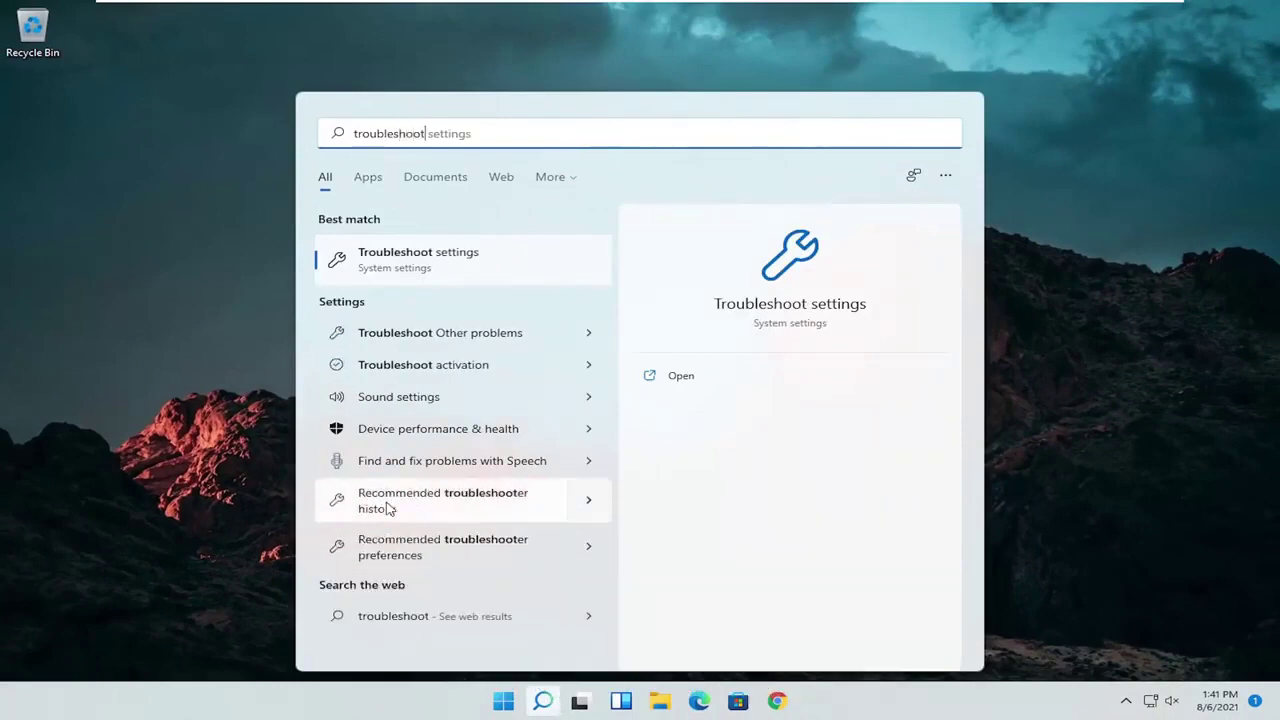
left_click(424, 258)
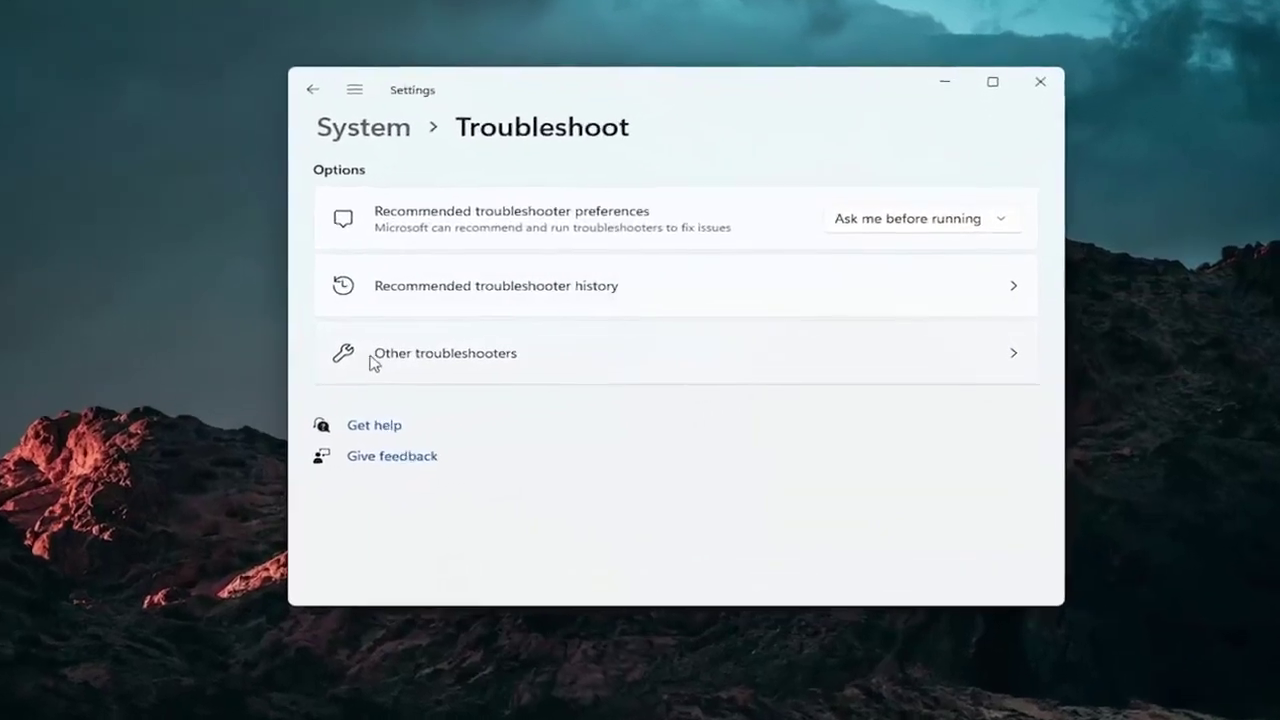
left_click(375, 362)
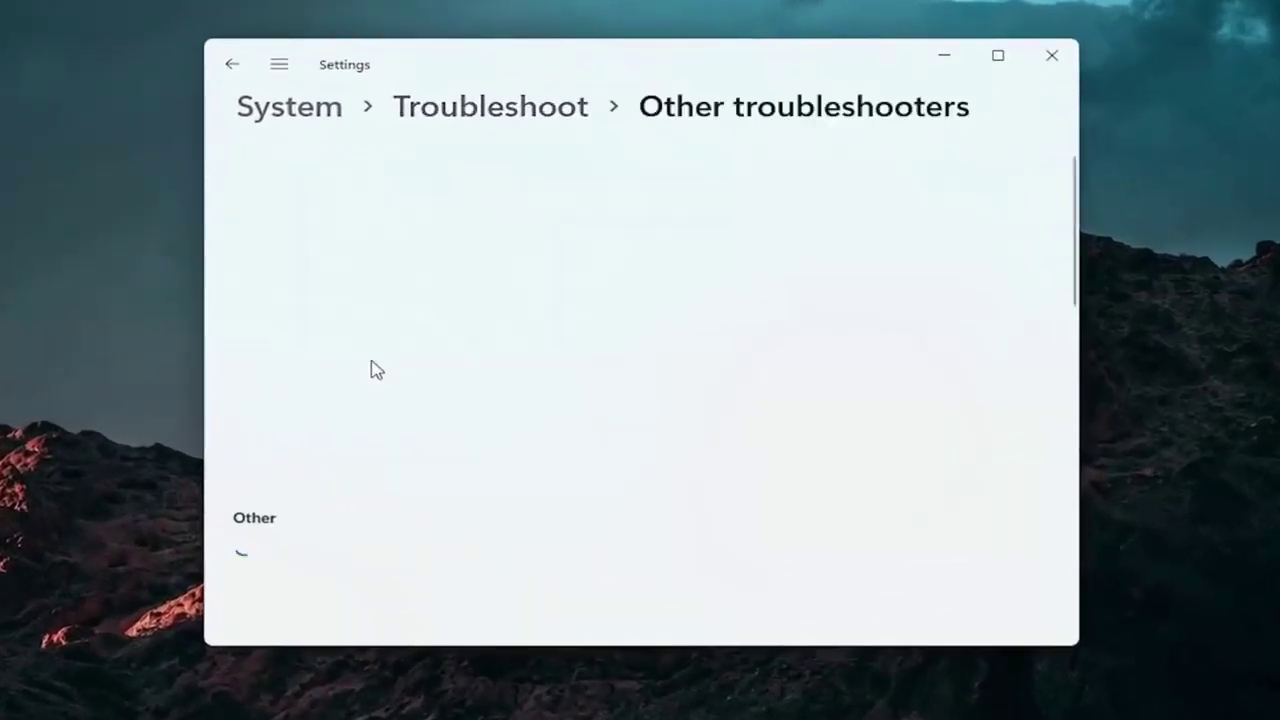
scroll(375, 362, "down", 2)
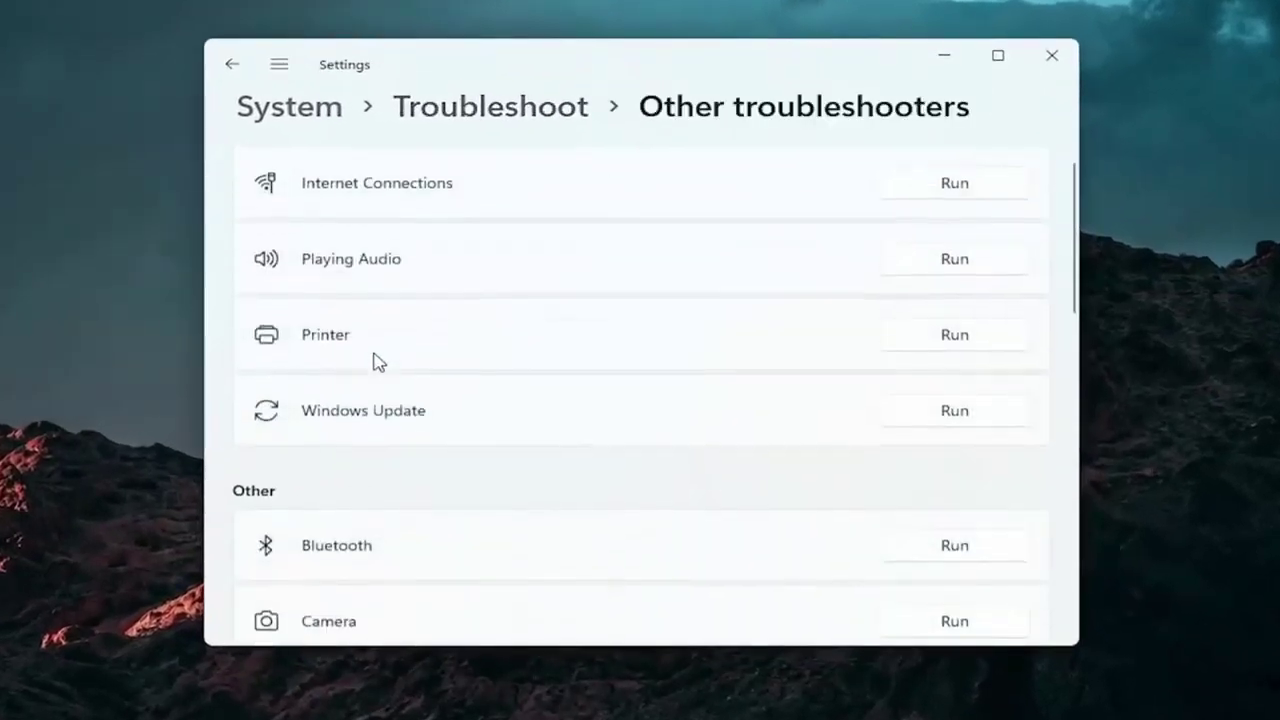
scroll(366, 363, "down", 2)
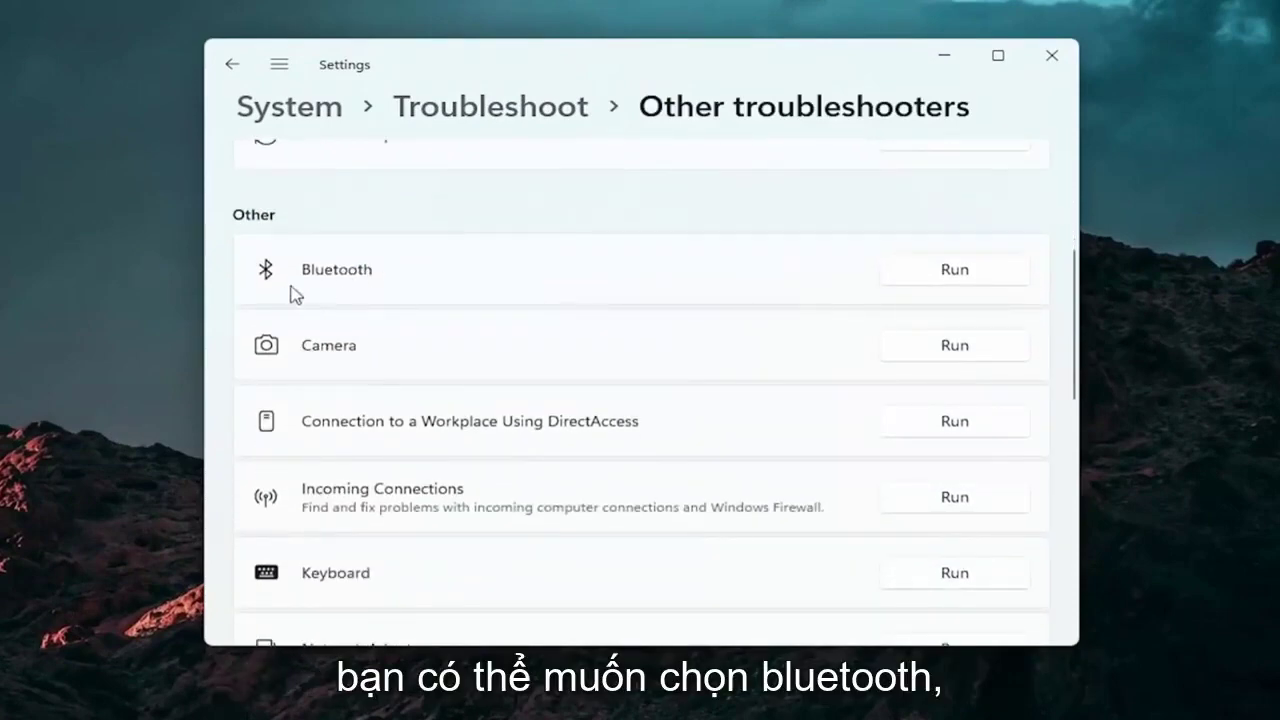
scroll(397, 400, "up", 1)
scroll(398, 401, "down", 1)
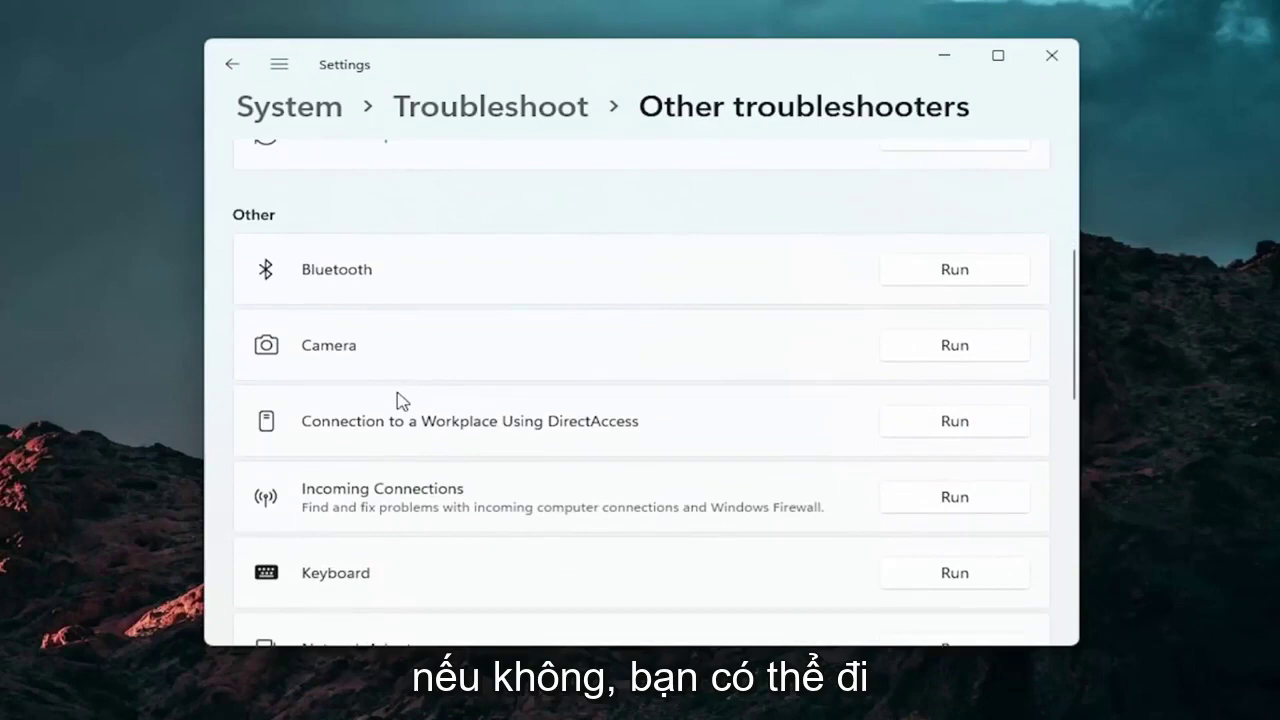
scroll(400, 400, "down", 2)
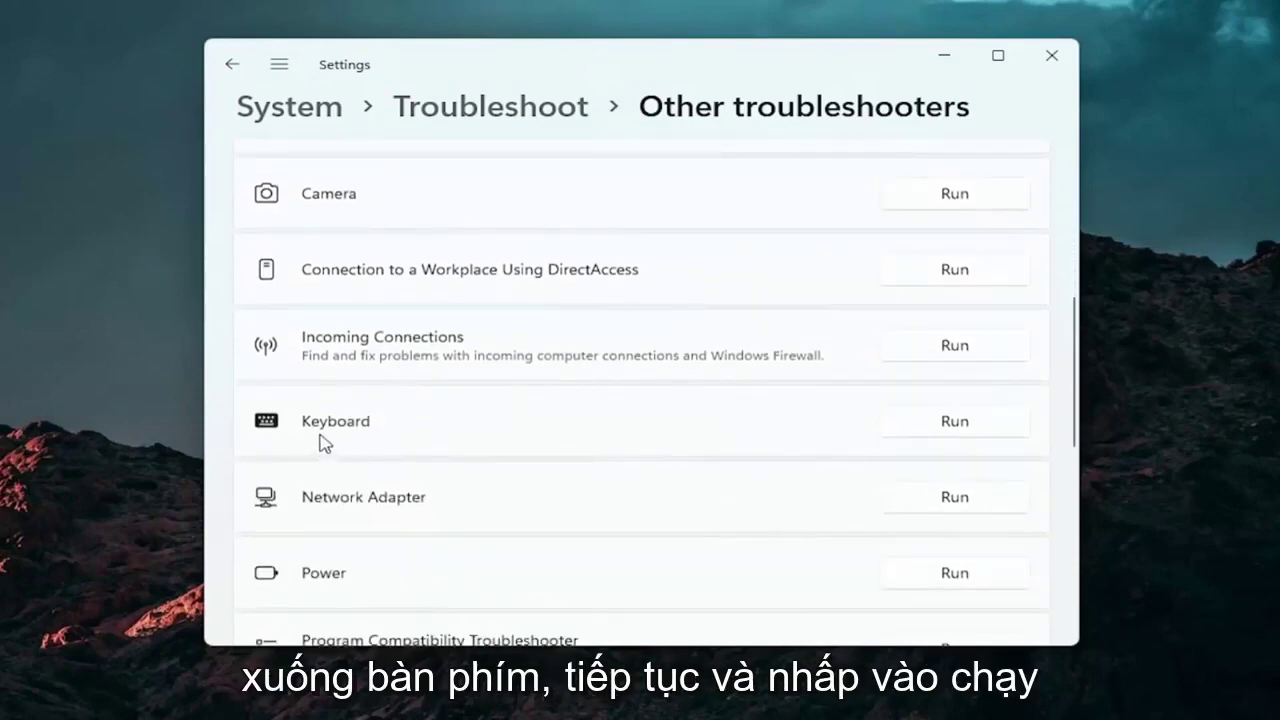
Step: Run the Keyboard troubleshooter, close it and Settings, and return to the desktop
left_click(955, 421)
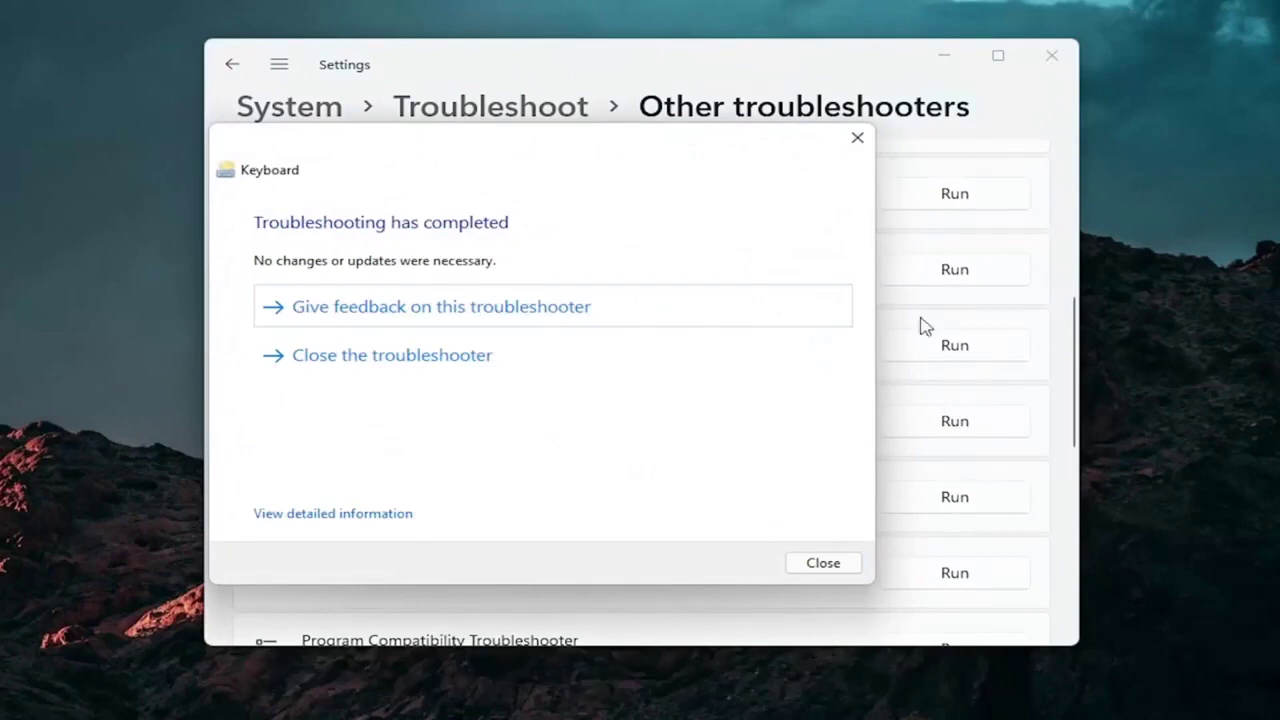
left_click(857, 139)
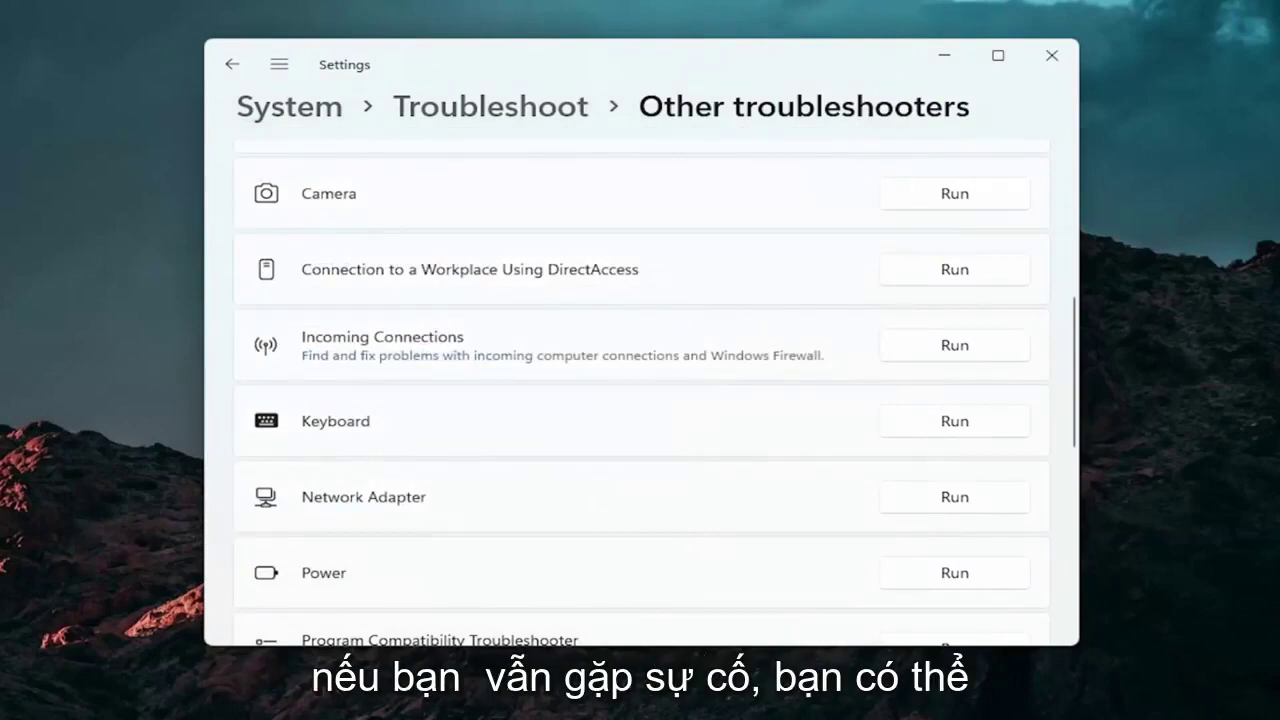
left_click(1051, 55)
left_click(543, 703)
left_click(575, 323)
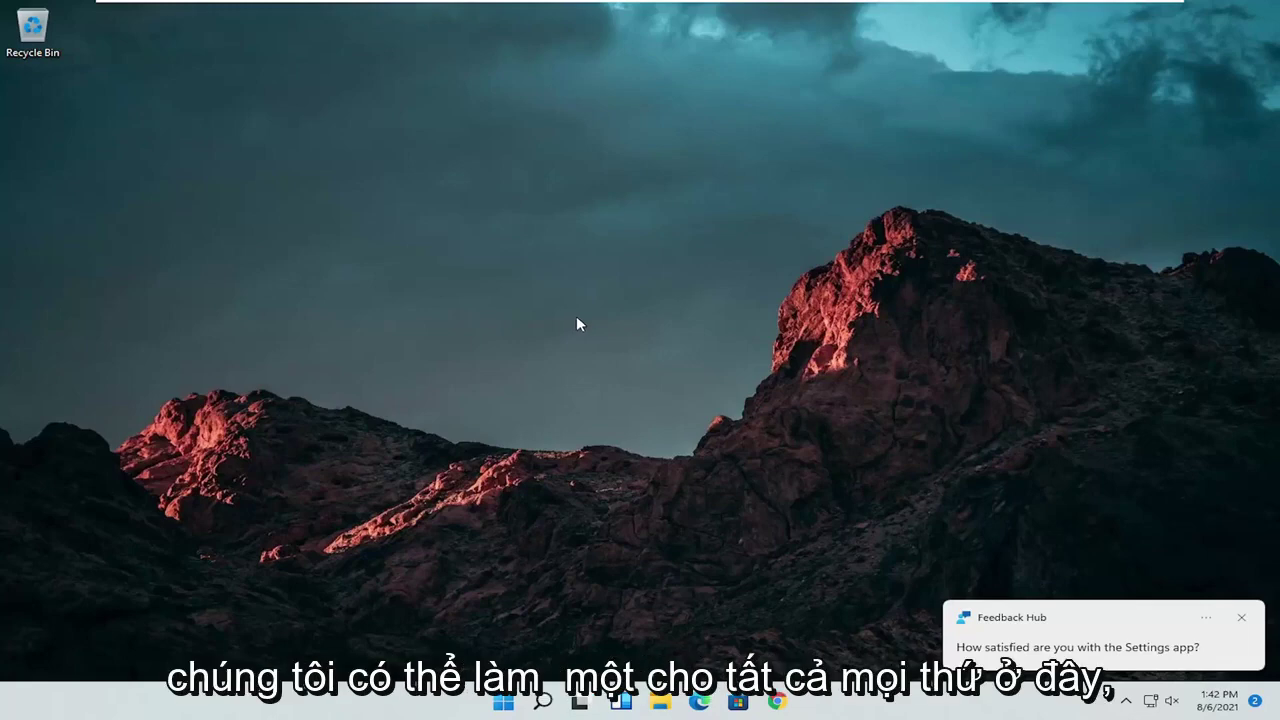
Step: Launch Command Prompt as administrator via 'cmd' search and run sfc /scannow
left_click(537, 712)
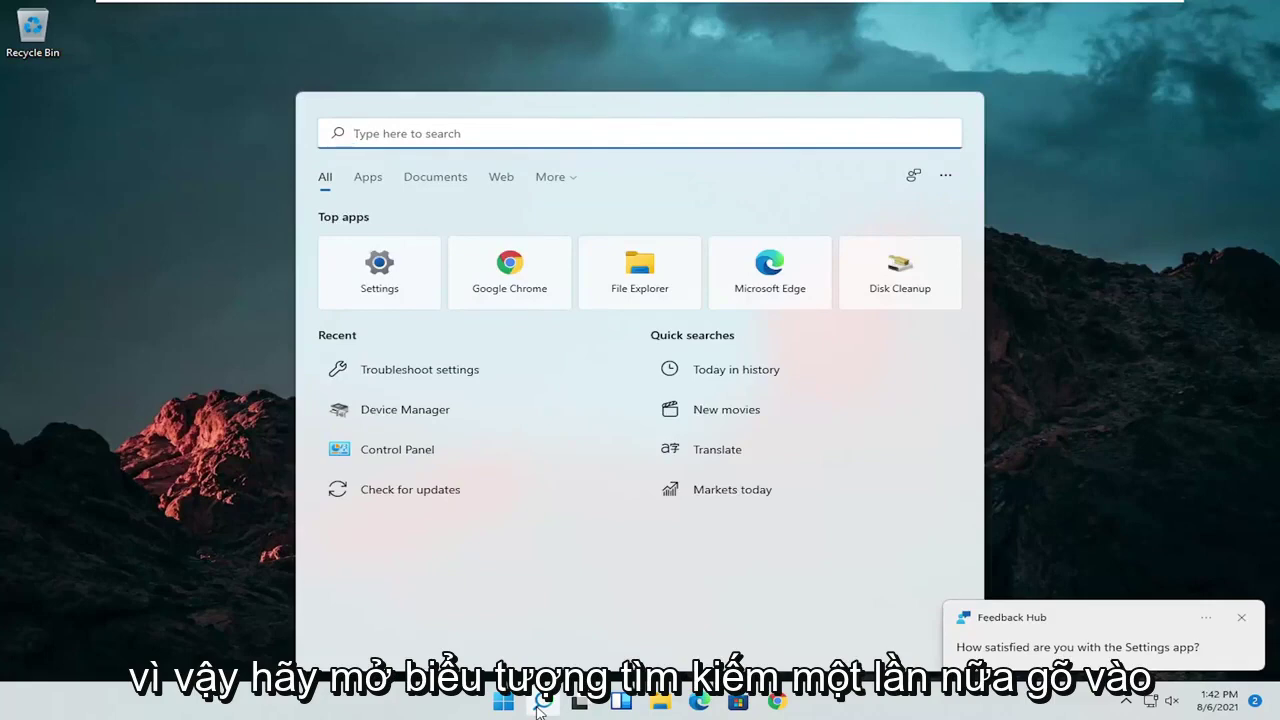
type("cmd")
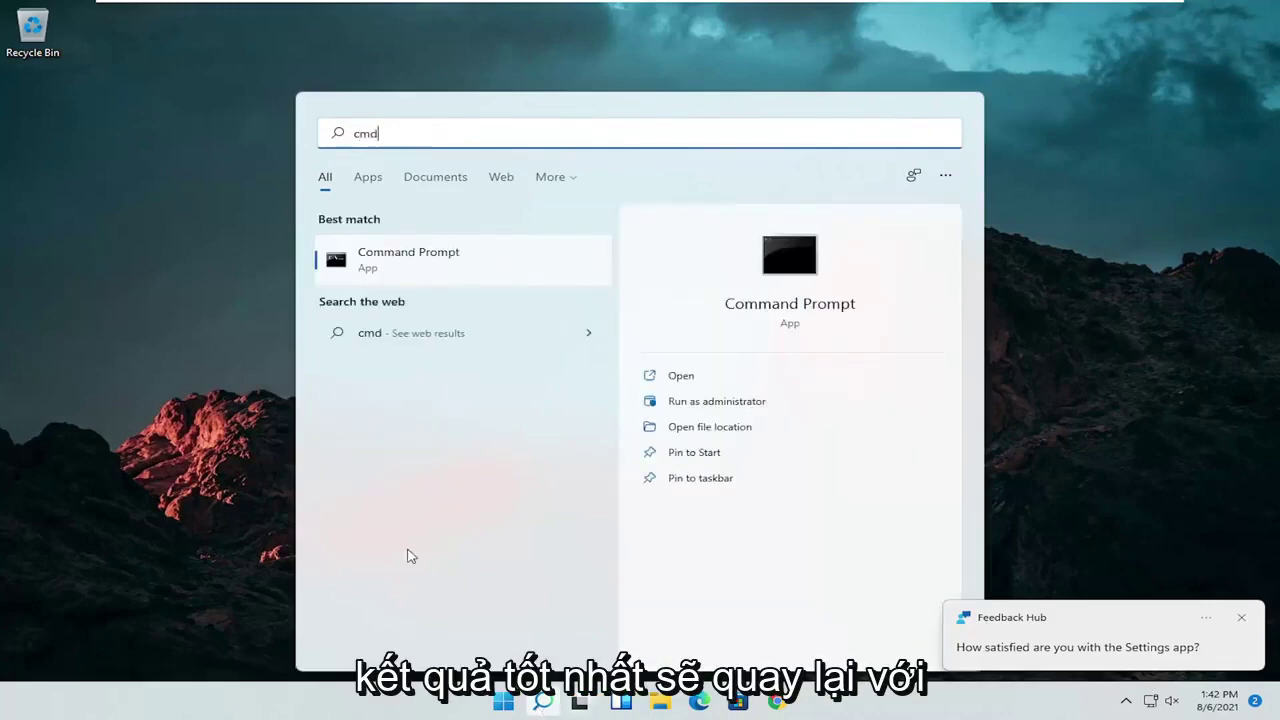
right_click(381, 259)
left_click(436, 276)
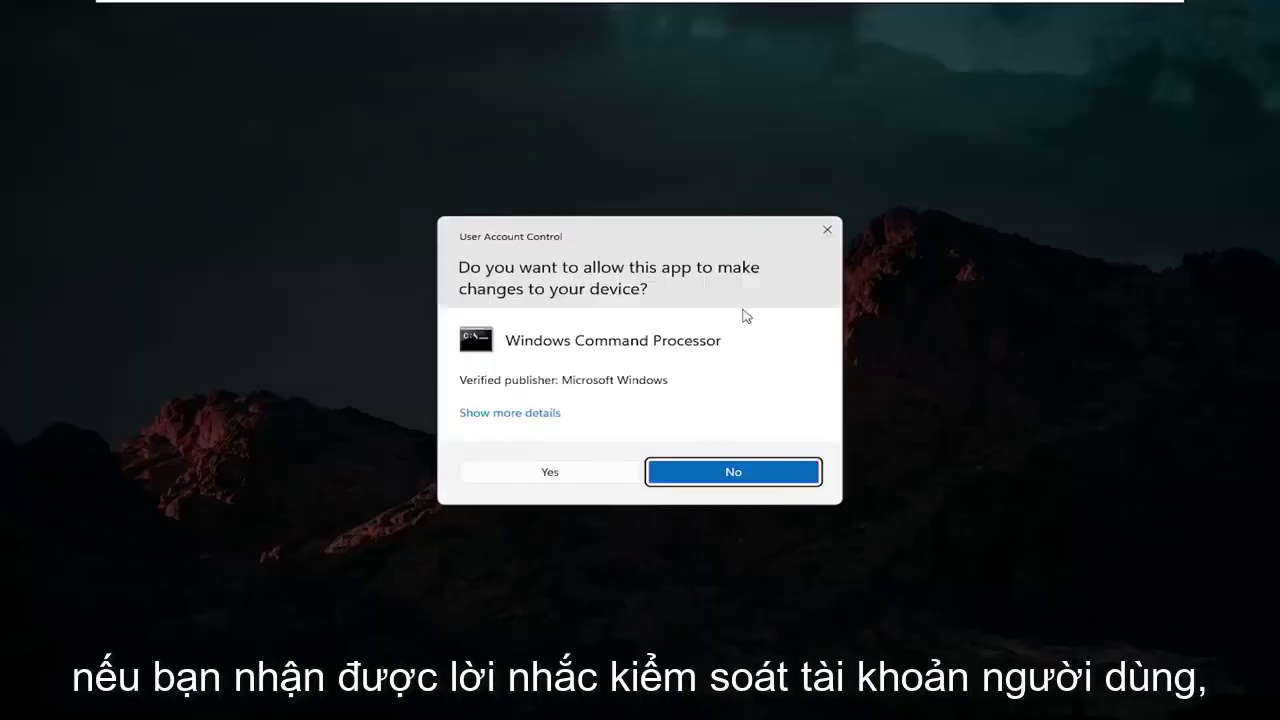
left_click(548, 473)
type("sfc /")
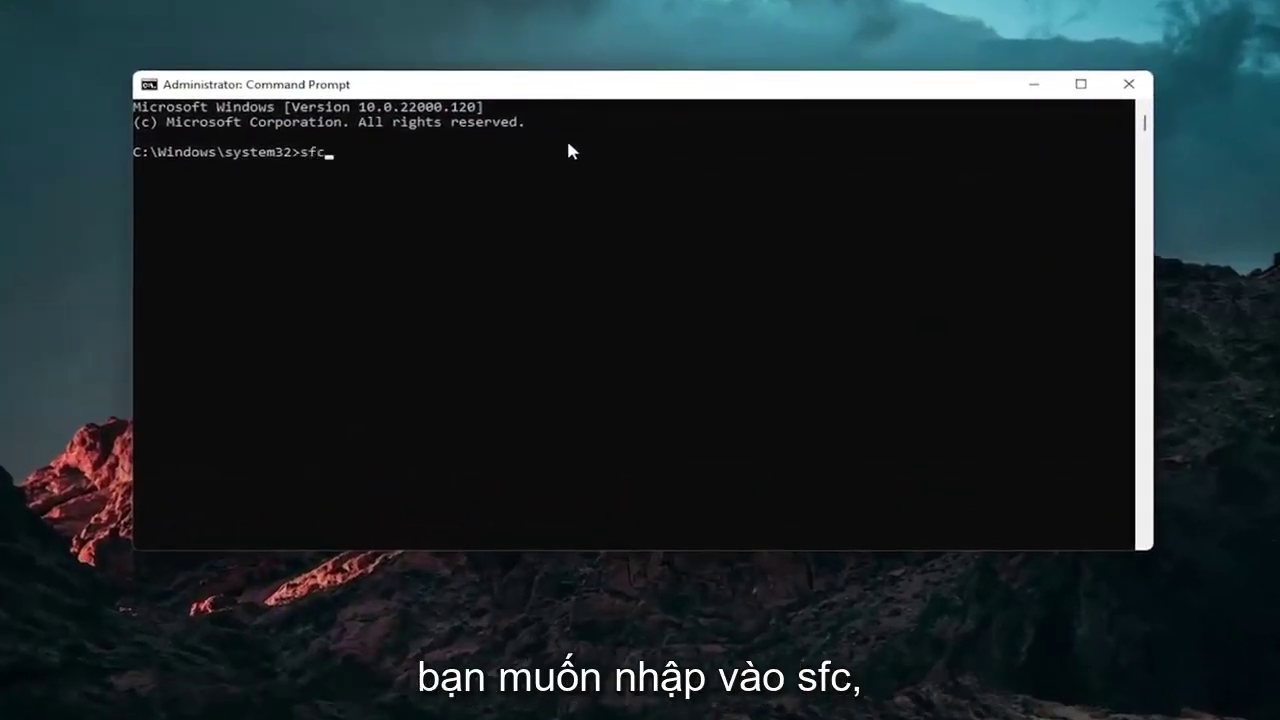
type("sc")
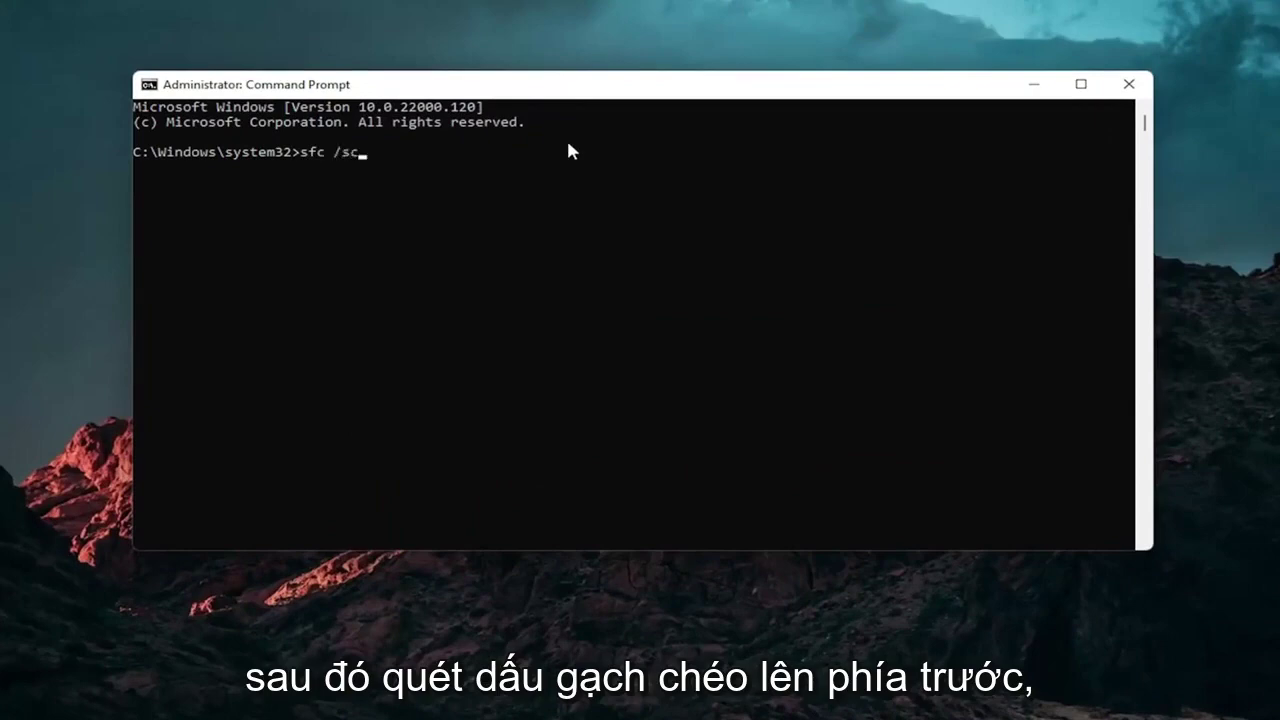
type("annow")
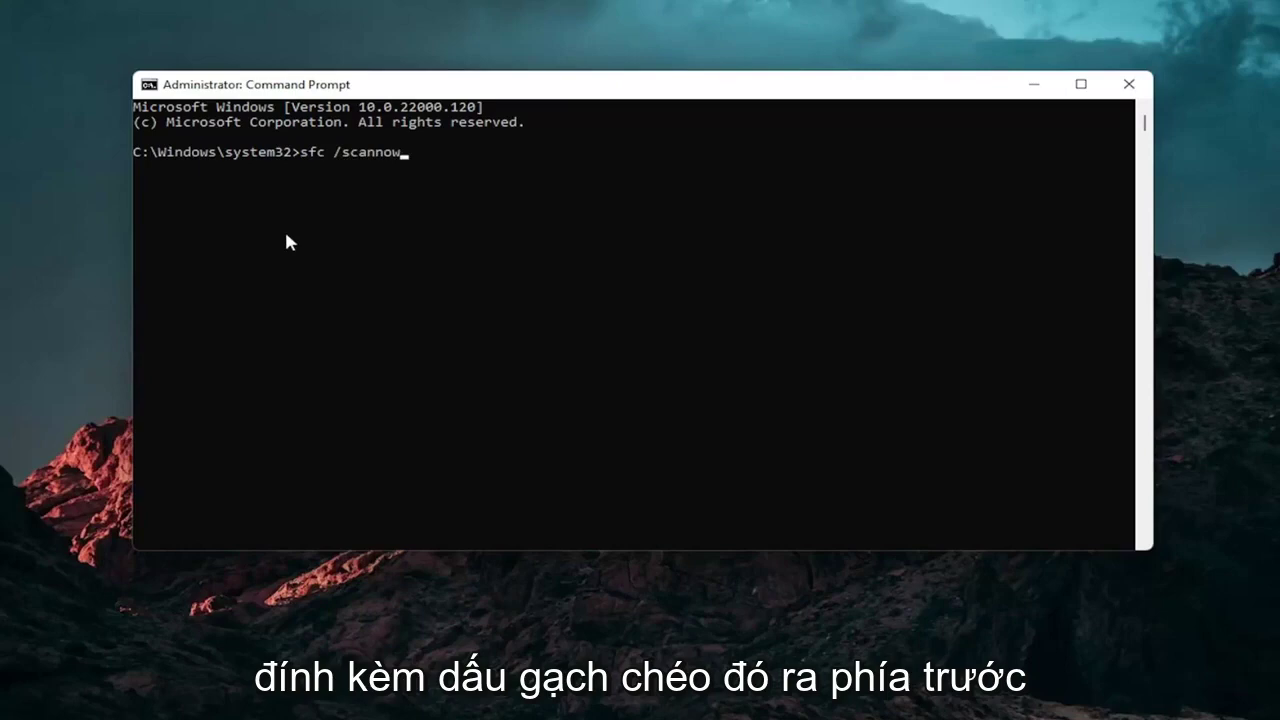
key("Return")
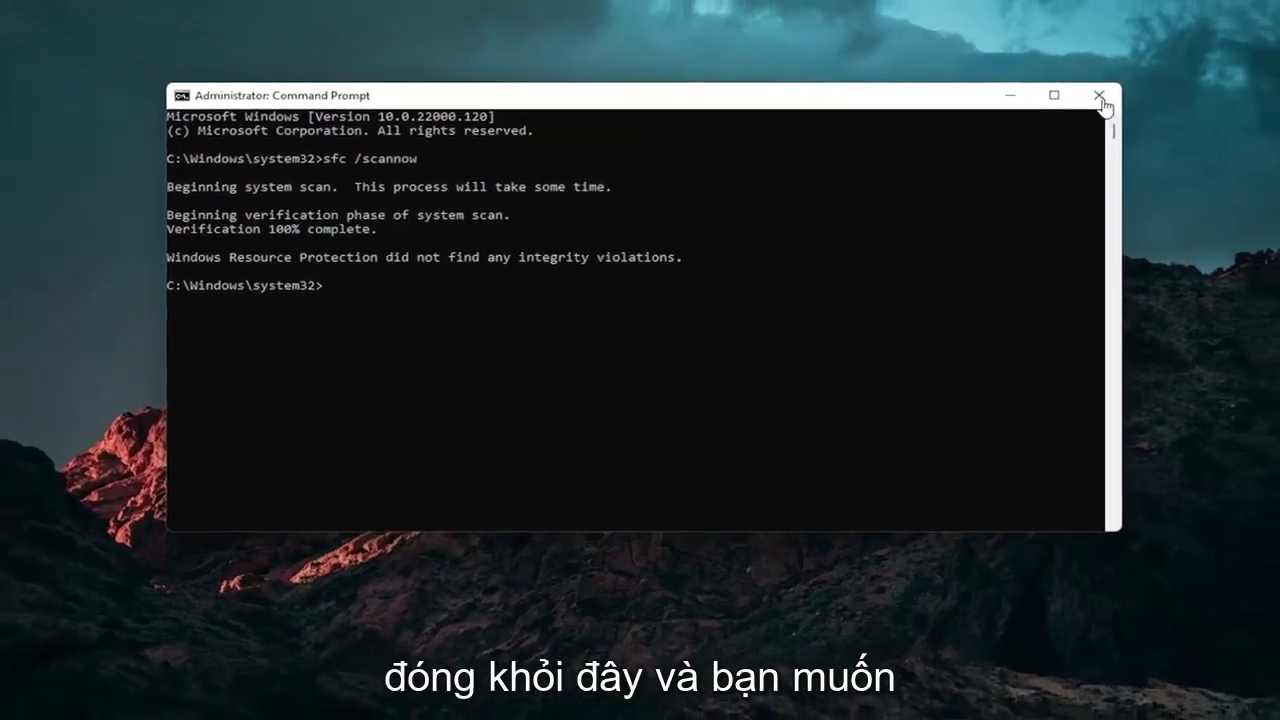
Step: Close the administrator Command Prompt window
left_click(1129, 84)
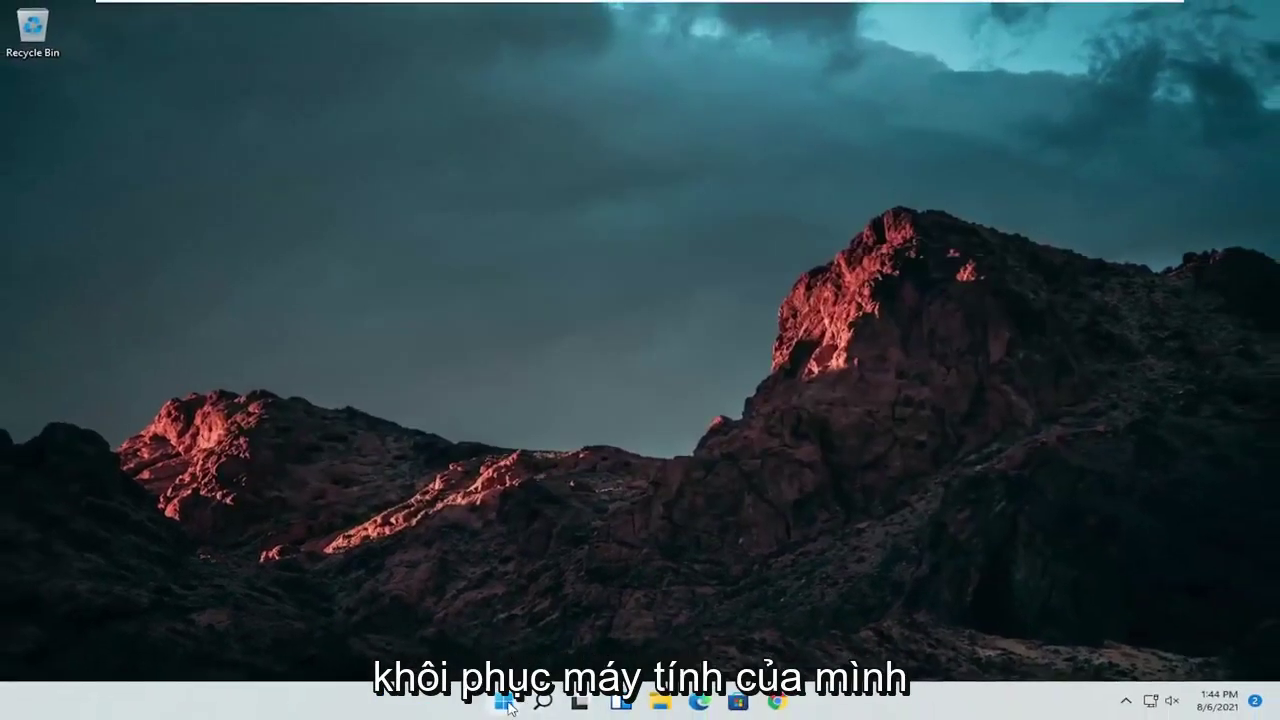